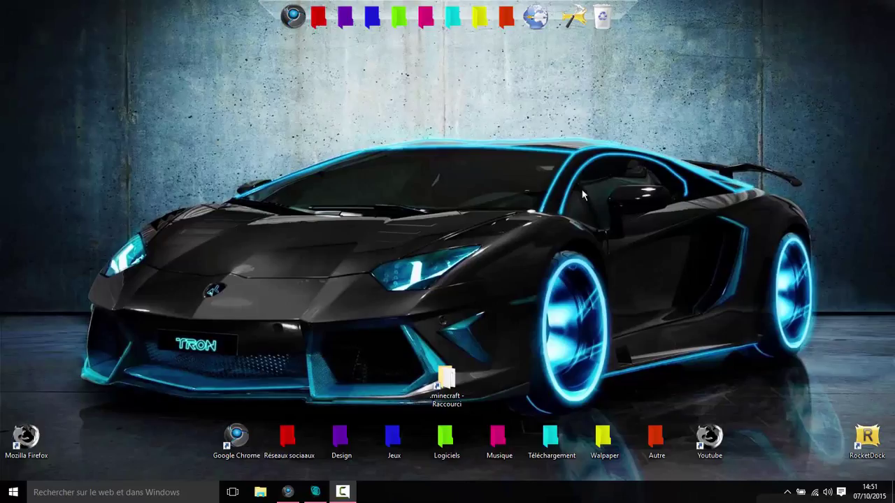
# - Check the integrated screen's resolution in the Intel HD graphics display settings, and close the control panel
pyautogui.rightClick(528, 205)
pyautogui.click(429, 222)
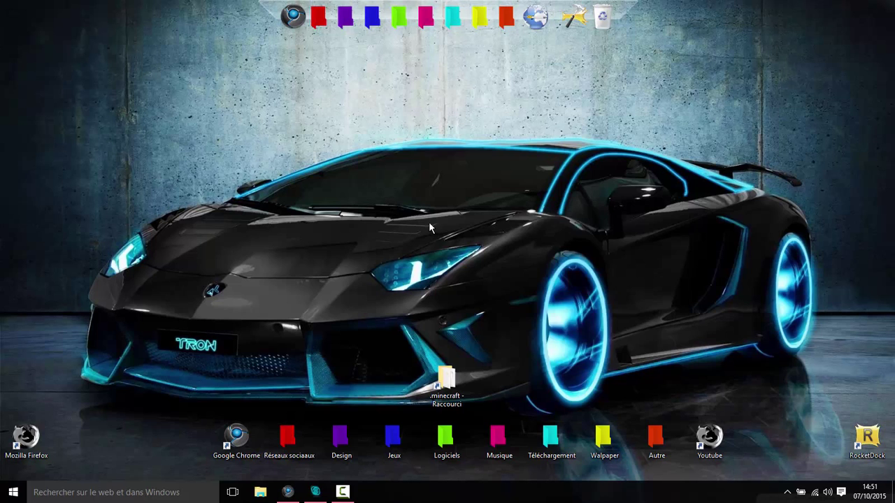
pyautogui.rightClick(430, 221)
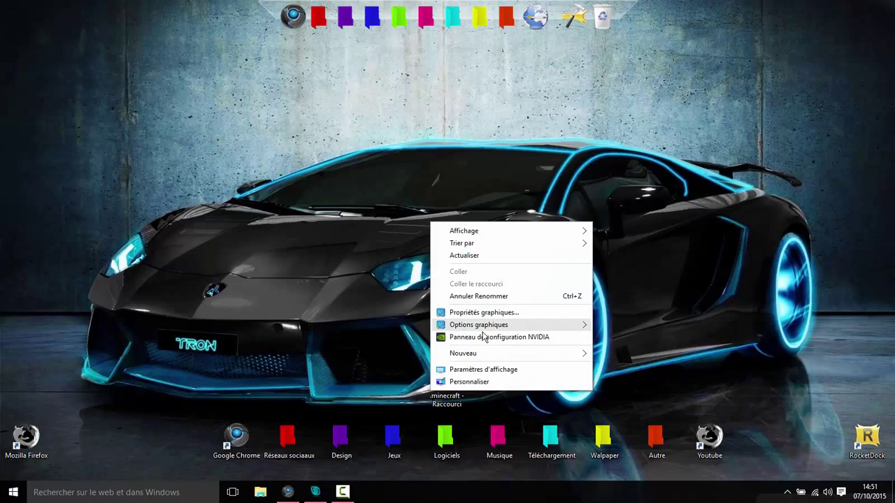
pyautogui.click(498, 314)
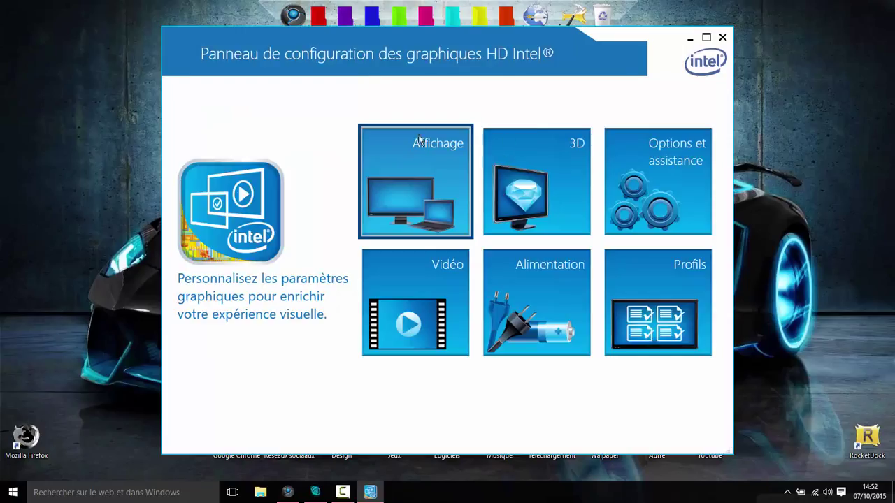
pyautogui.click(419, 139)
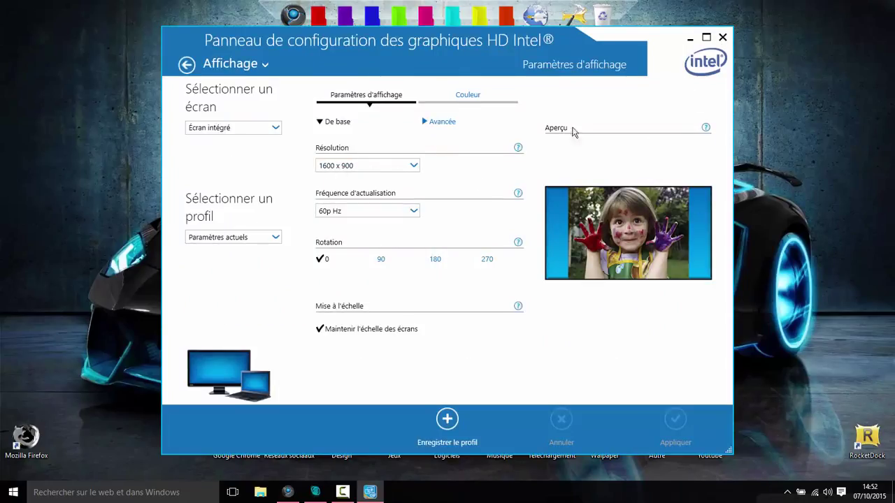
pyautogui.click(395, 170)
pyautogui.click(395, 170)
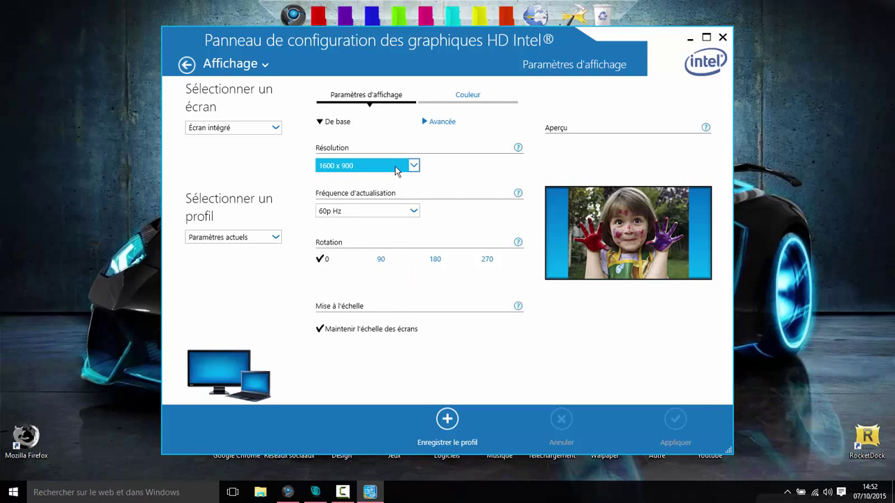
pyautogui.click(722, 37)
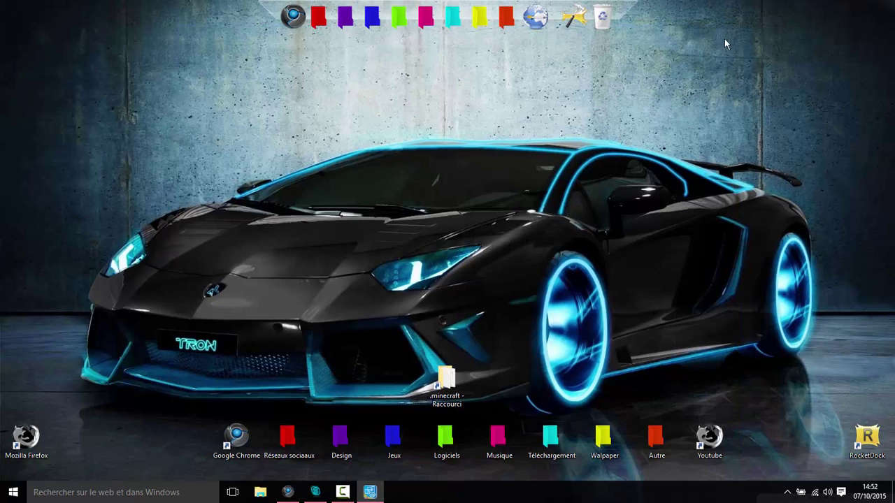
# - Launch PhotoFiltre 7 from the Logiciels folder and close the folder window
pyautogui.click(398, 24)
pyautogui.doubleClick(664, 245)
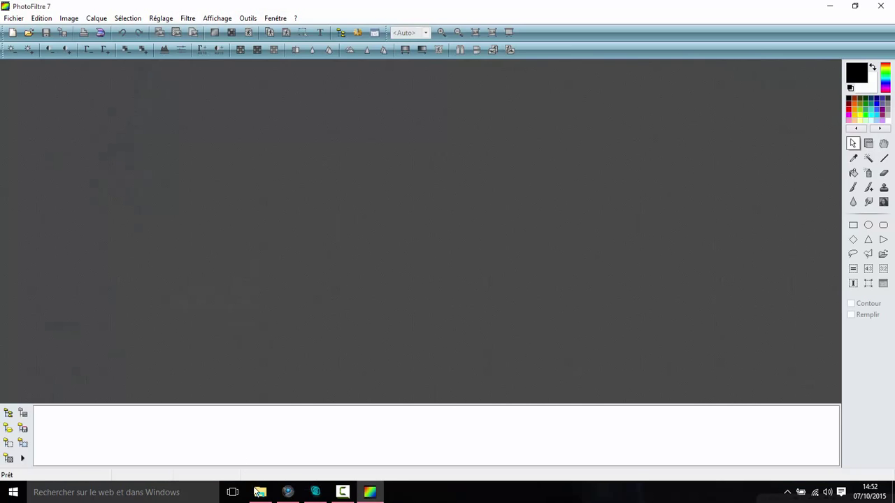
pyautogui.click(260, 492)
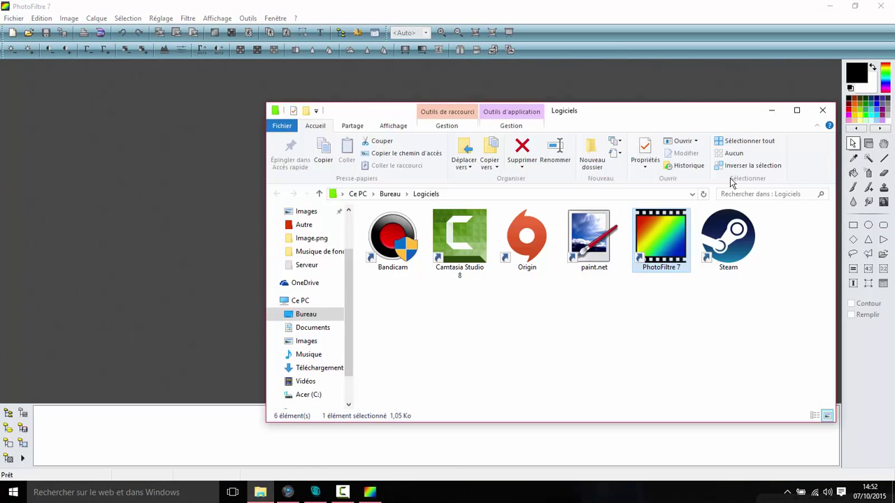
pyautogui.click(826, 106)
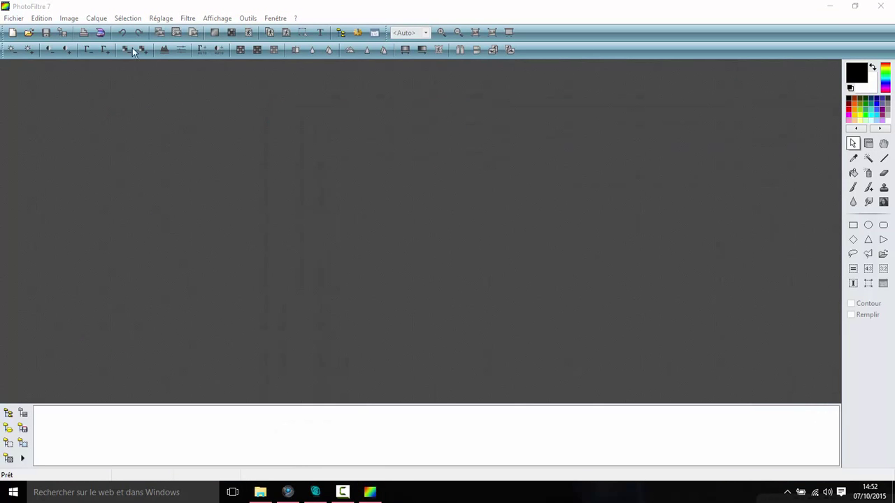
# - Create a new 1600 x 900 pixel image with a white background and maximize its window
pyautogui.click(12, 33)
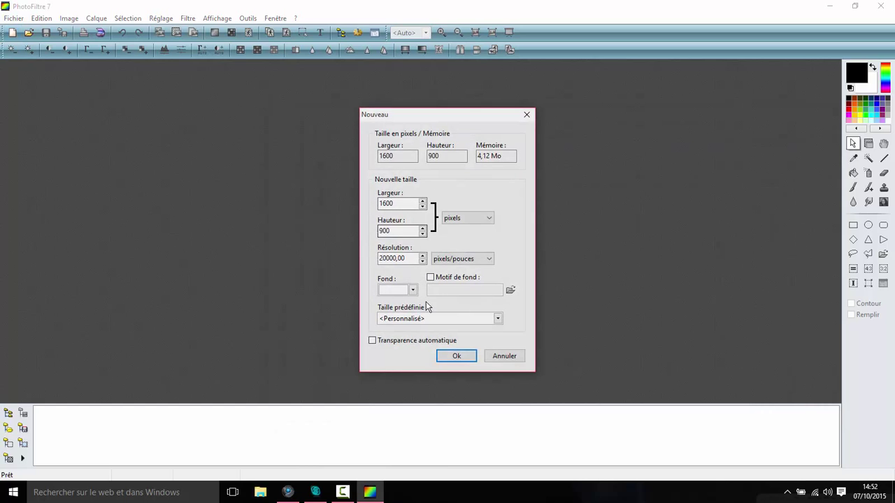
pyautogui.click(461, 359)
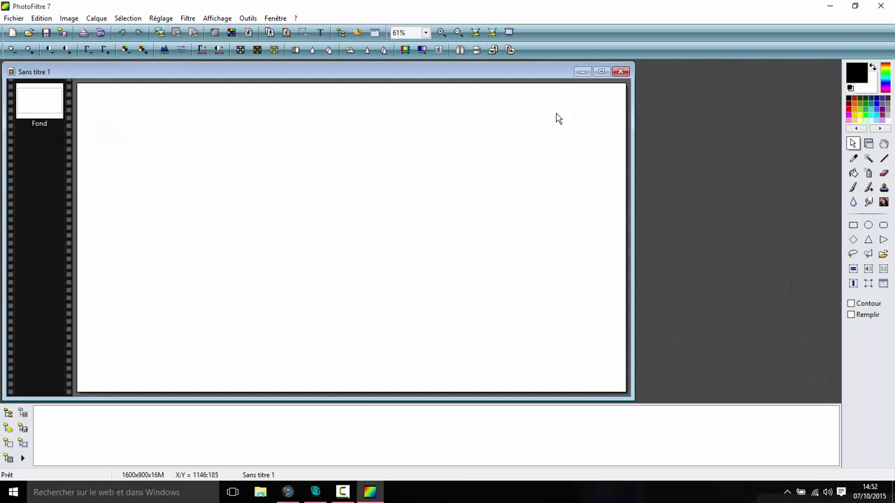
pyautogui.click(601, 72)
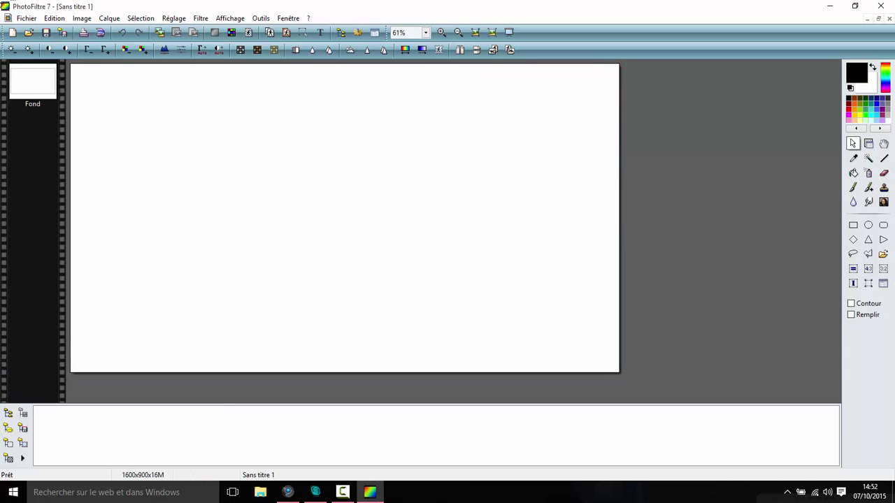
# - Switch to the Chrome browser and bring up the wallpaperswide.com site
pyautogui.click(288, 493)
pyautogui.click(133, 5)
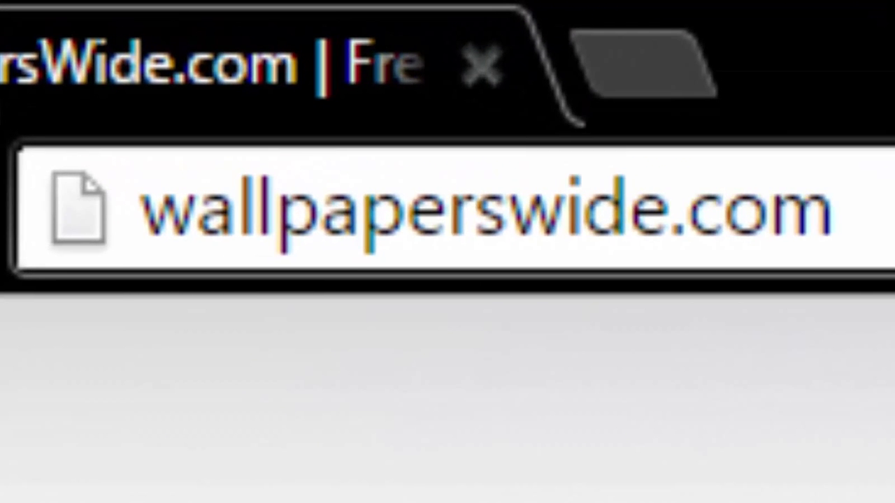
pyautogui.moveTo(832, 210); pyautogui.dragTo(136, 217)
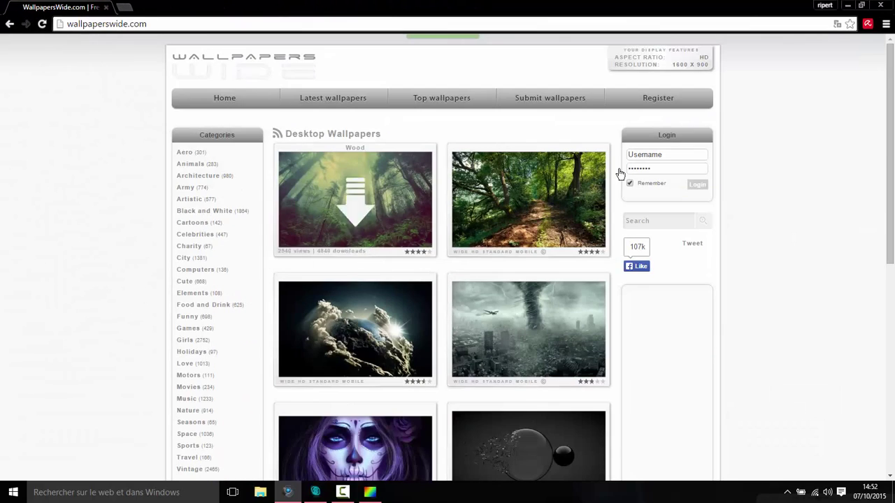
# - Download the Collision wallpaper from the site in High Definition at 1600 x 900, and dismiss its preview and download notice
pyautogui.moveTo(892, 118); pyautogui.dragTo(886, 273)
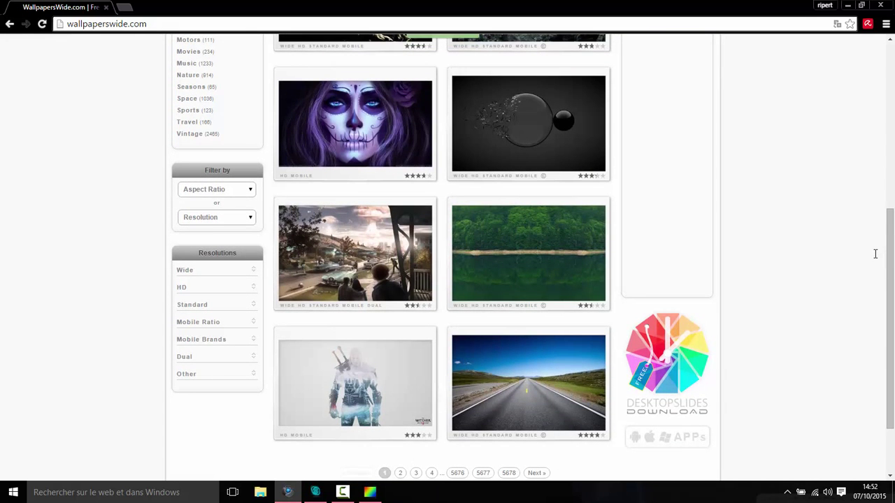
pyautogui.scroll(3, 888, 221)
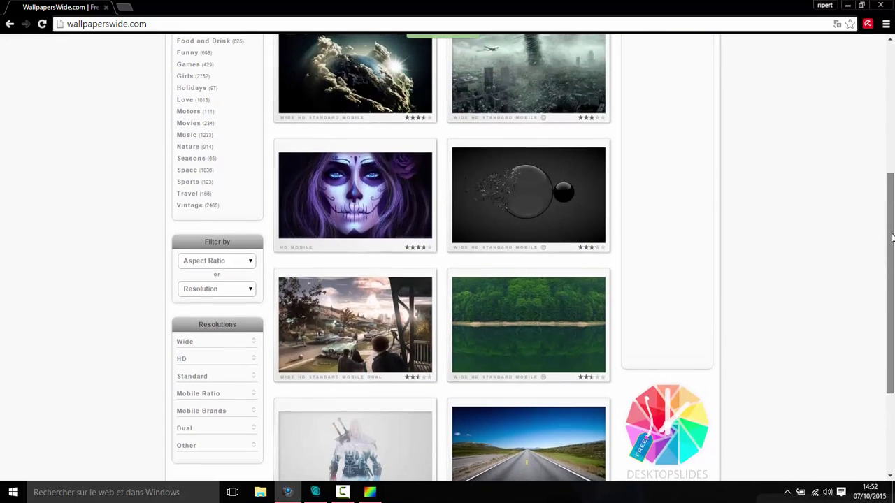
pyautogui.moveTo(545, 238)
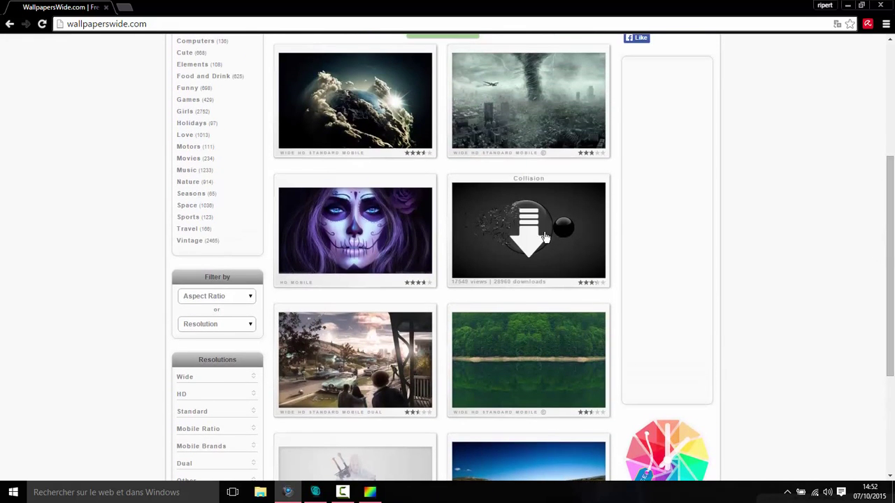
pyautogui.click(525, 238)
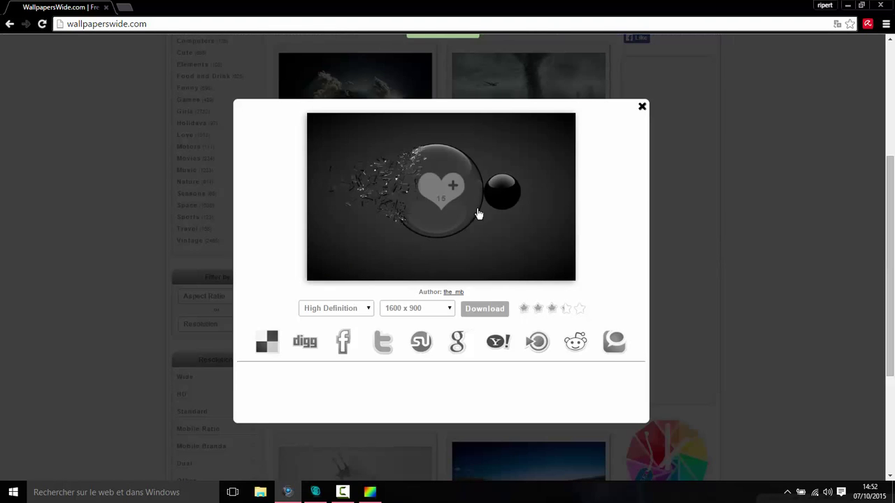
pyautogui.click(475, 312)
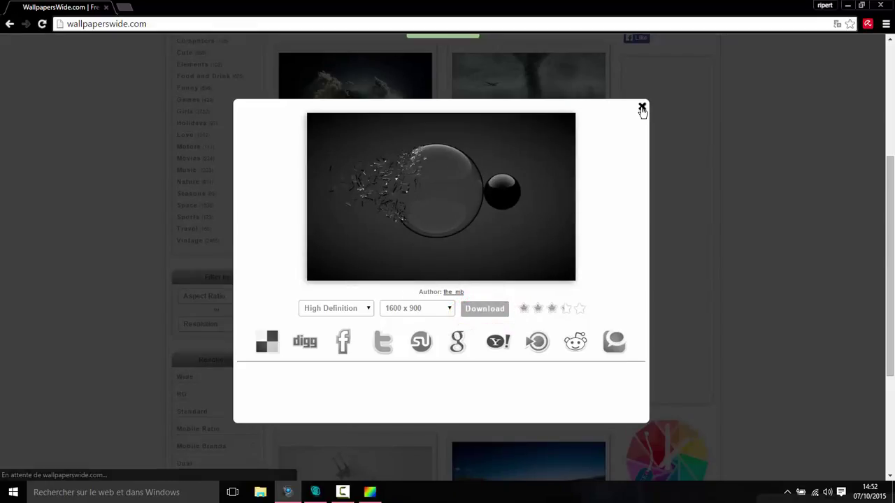
pyautogui.click(642, 109)
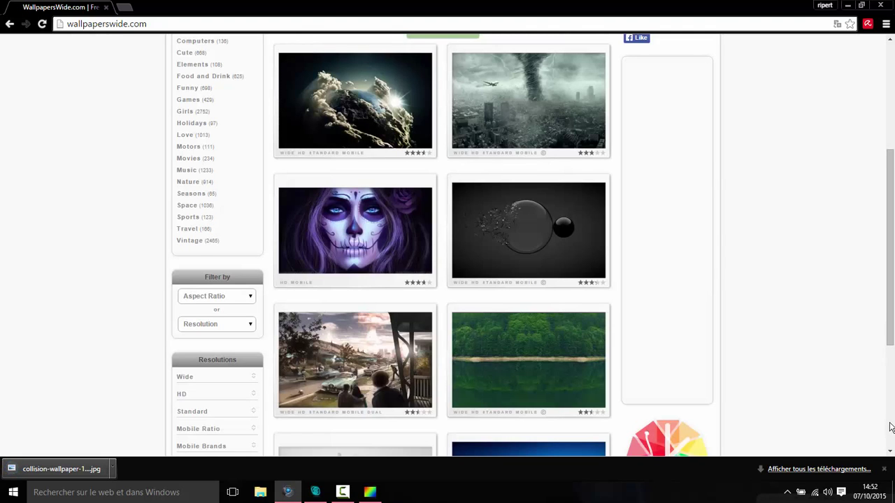
pyautogui.click(884, 469)
pyautogui.moveTo(891, 358); pyautogui.dragTo(893, 68)
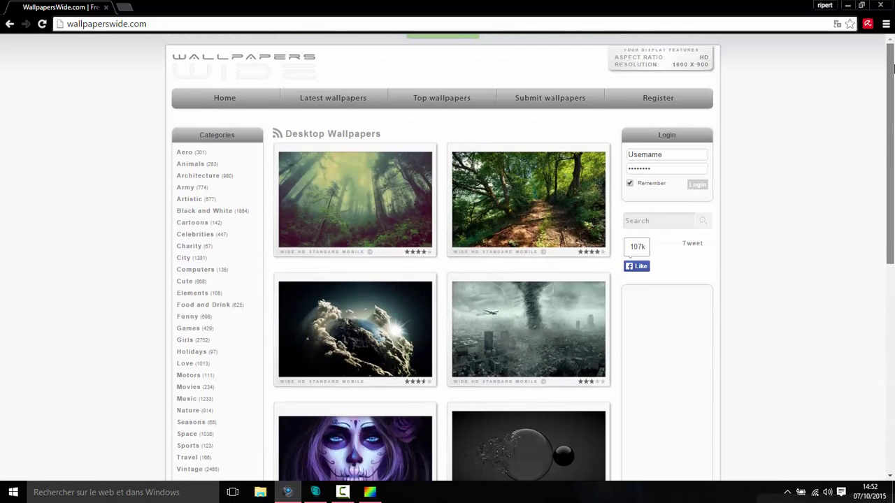
# - Return to PhotoFiltre and insert the downloaded collision wallpaper from the desktop's Téléchargement folder as a layer over the white background
pyautogui.click(848, 5)
pyautogui.click(9, 414)
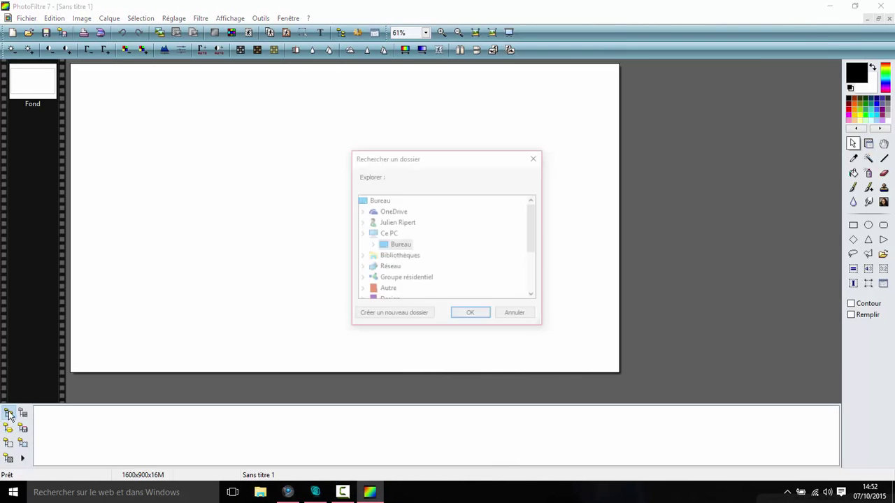
pyautogui.click(372, 245)
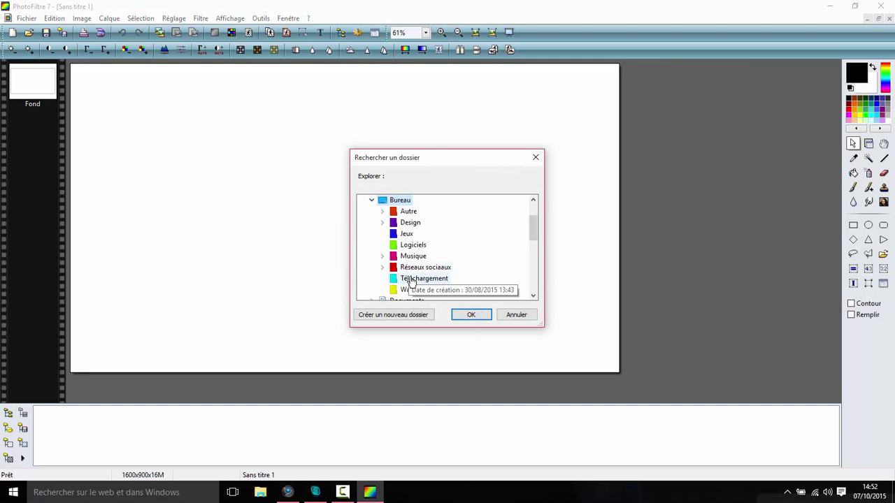
pyautogui.click(406, 278)
pyautogui.click(471, 315)
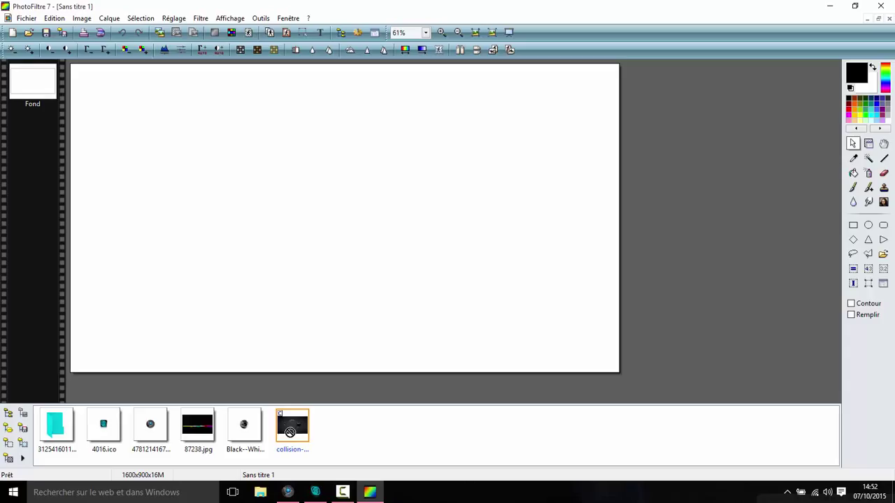
pyautogui.moveTo(293, 432); pyautogui.dragTo(334, 224)
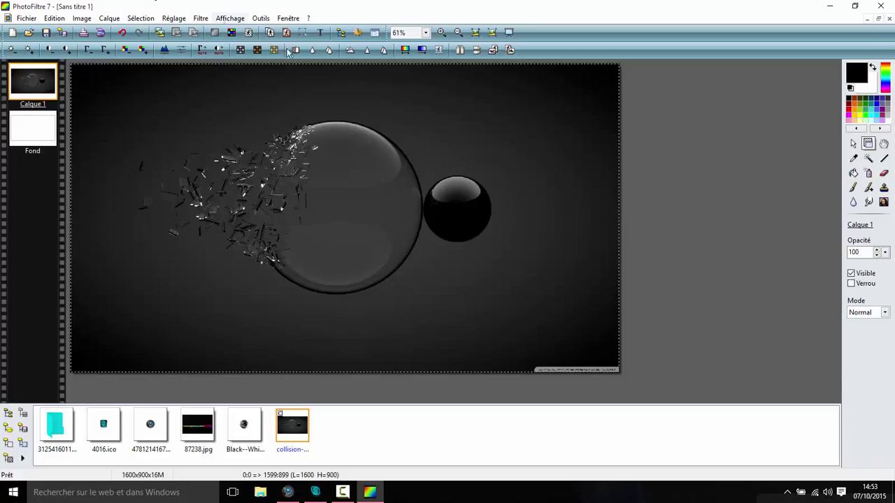
# - Try colouring the wallpaper layer purple with a 293° hue variation using Méthode 1 / Coloriser, and undo it
pyautogui.click(404, 50)
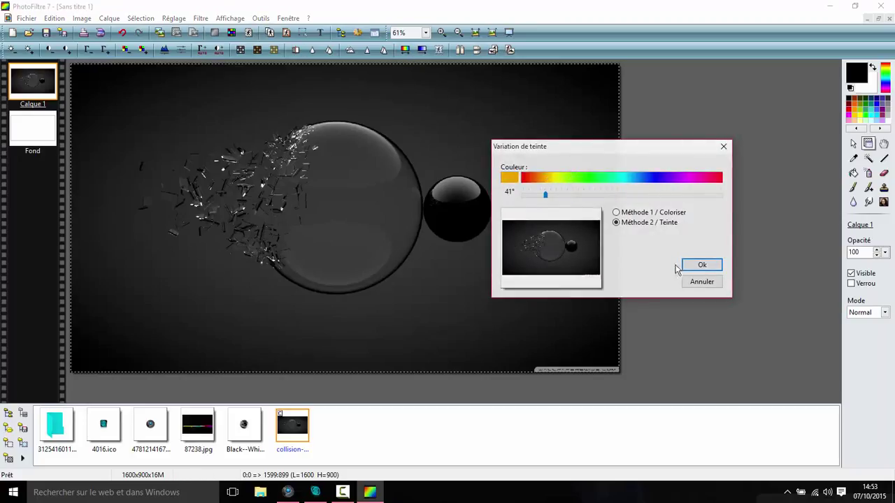
pyautogui.click(644, 176)
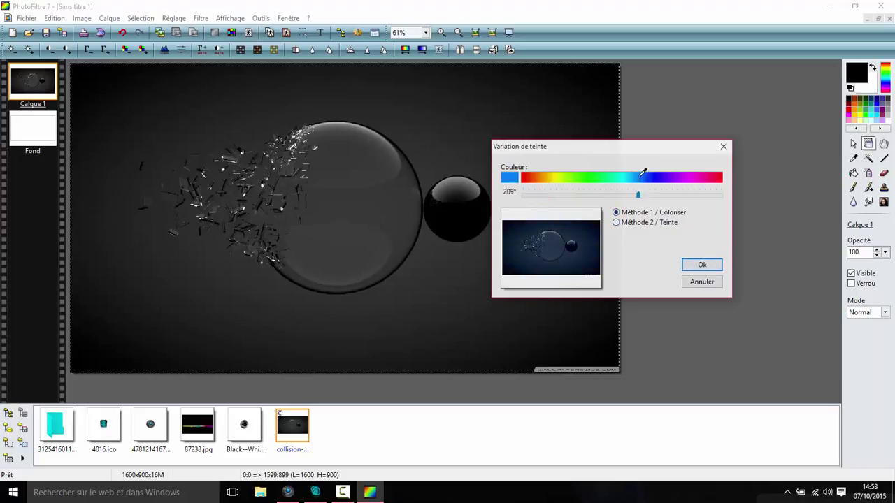
pyautogui.click(686, 176)
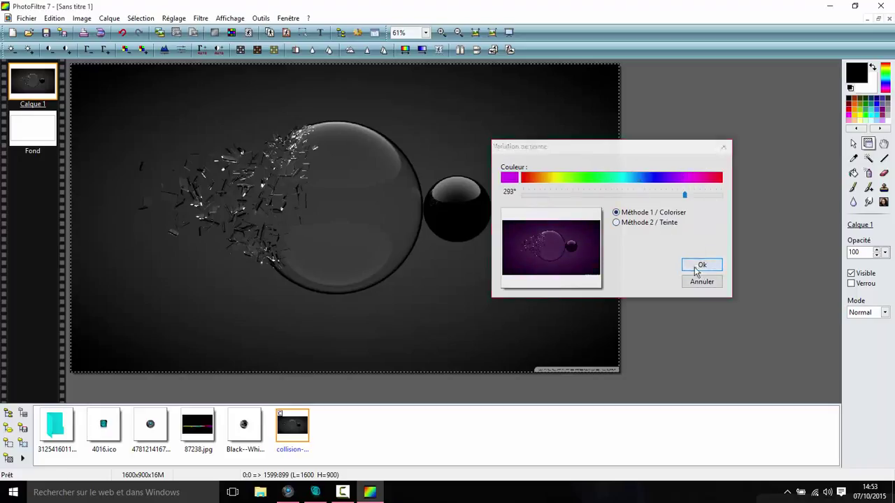
pyautogui.click(696, 265)
pyautogui.hotkey('ctrl', 'z')
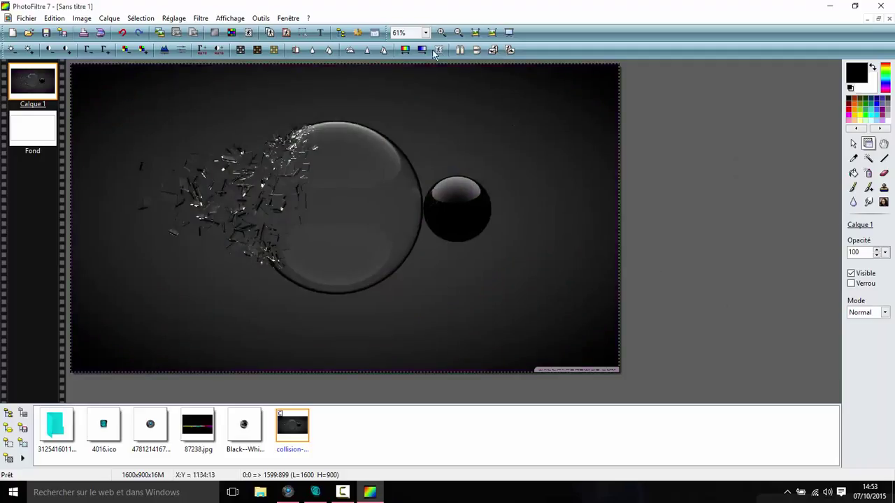
pyautogui.click(404, 49)
pyautogui.click(721, 176)
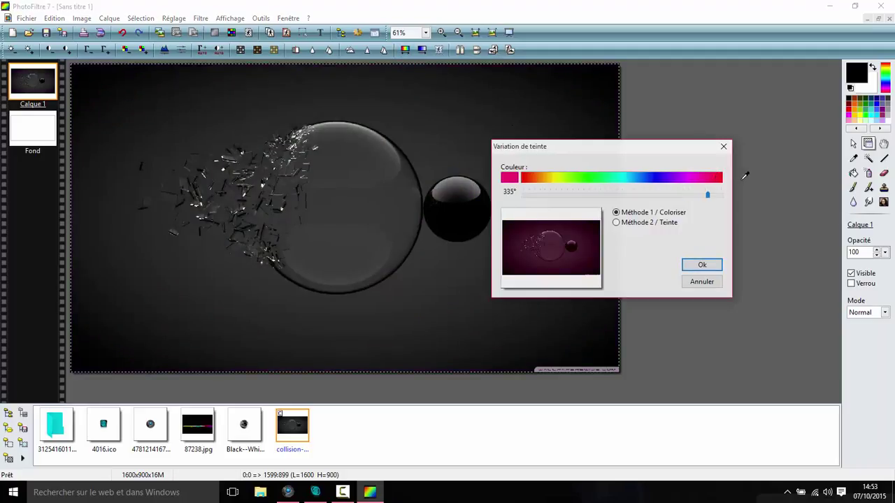
pyautogui.moveTo(720, 198); pyautogui.dragTo(623, 196)
pyautogui.click(565, 173)
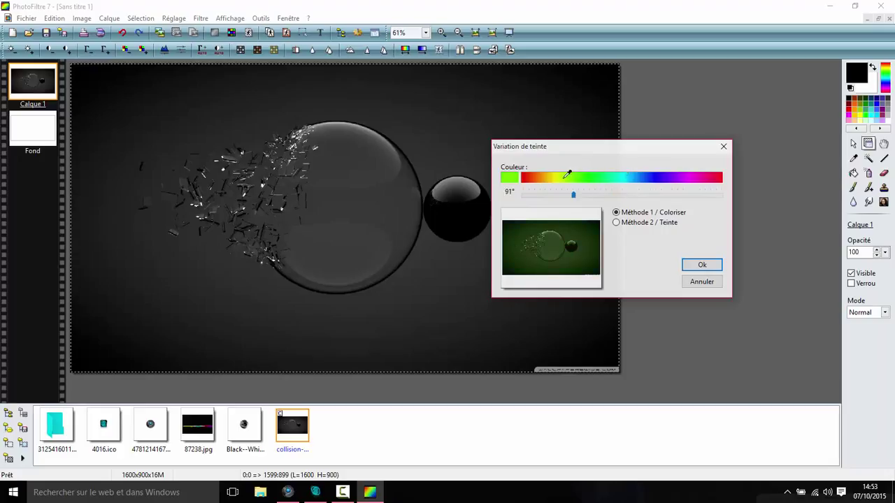
pyautogui.click(673, 171)
pyautogui.click(566, 171)
pyautogui.click(537, 173)
pyautogui.click(650, 222)
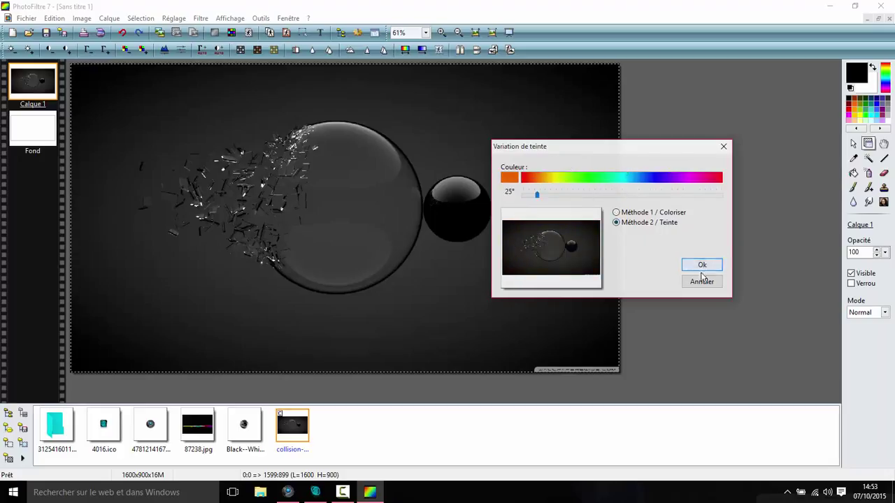
pyautogui.click(702, 281)
pyautogui.click(422, 50)
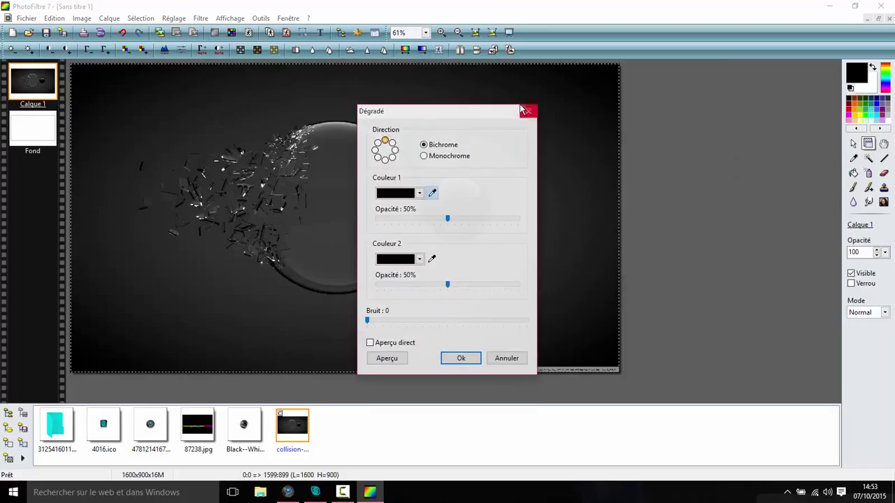
pyautogui.click(529, 112)
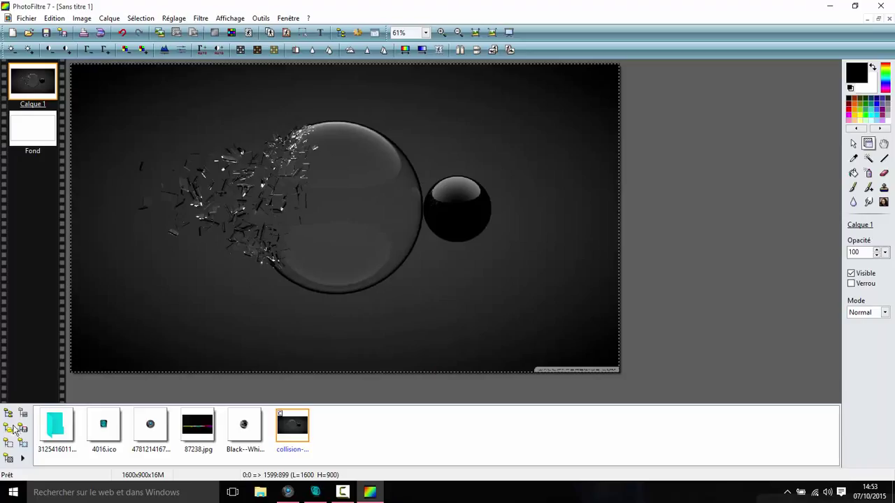
pyautogui.click(321, 32)
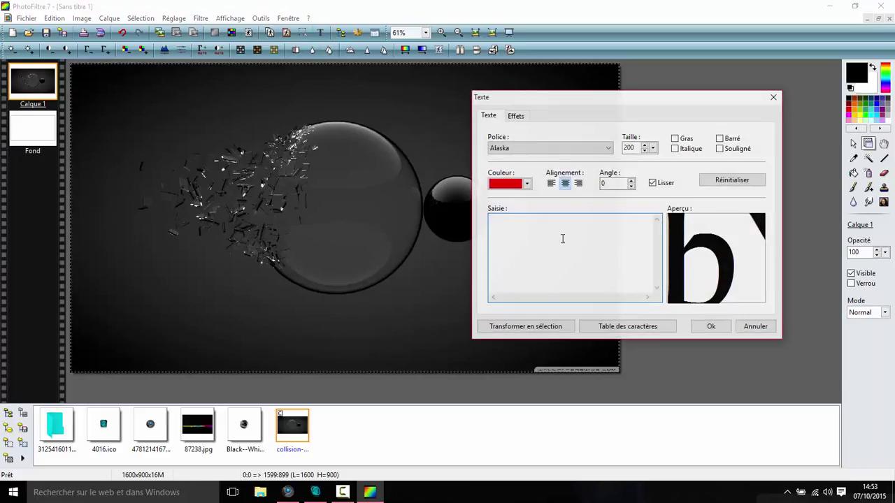
pyautogui.click(534, 144)
pyautogui.scroll(-1, 535, 150)
pyautogui.scroll(-10, 539, 164)
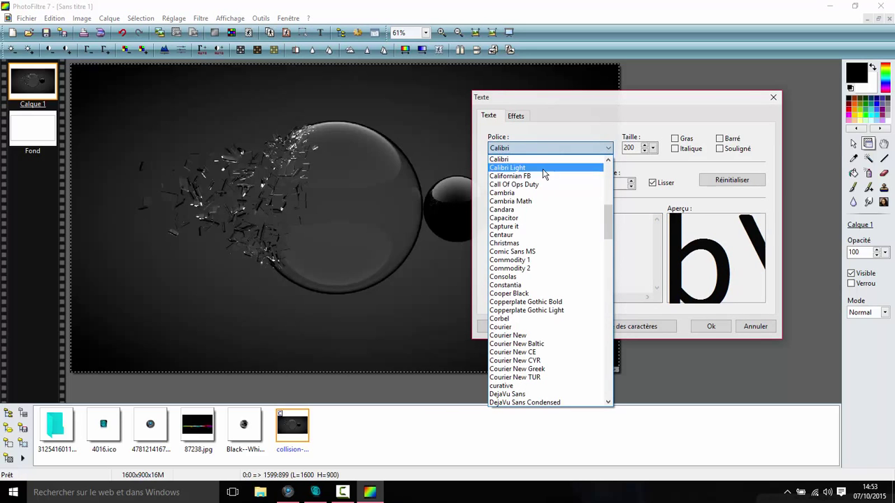
pyautogui.click(534, 183)
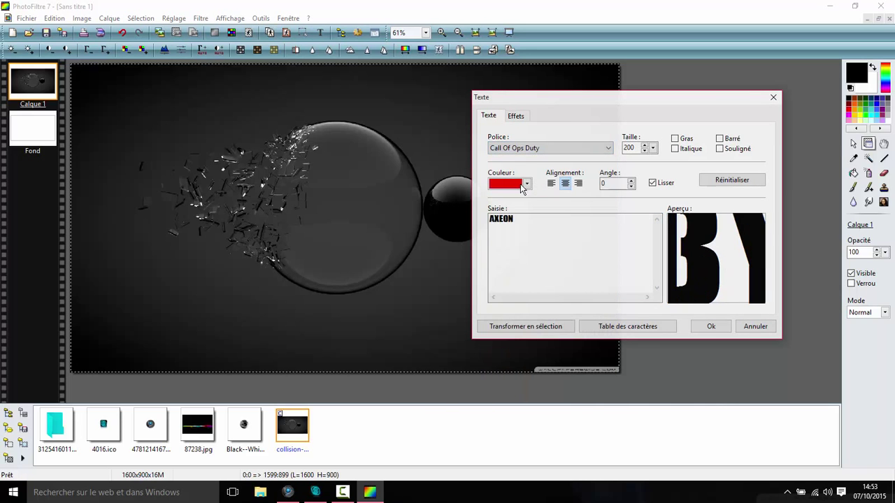
pyautogui.click(525, 185)
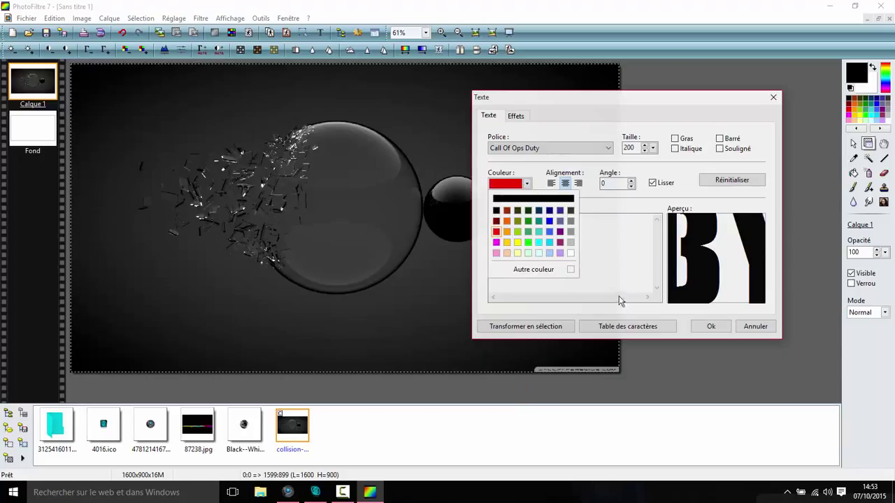
pyautogui.click(570, 254)
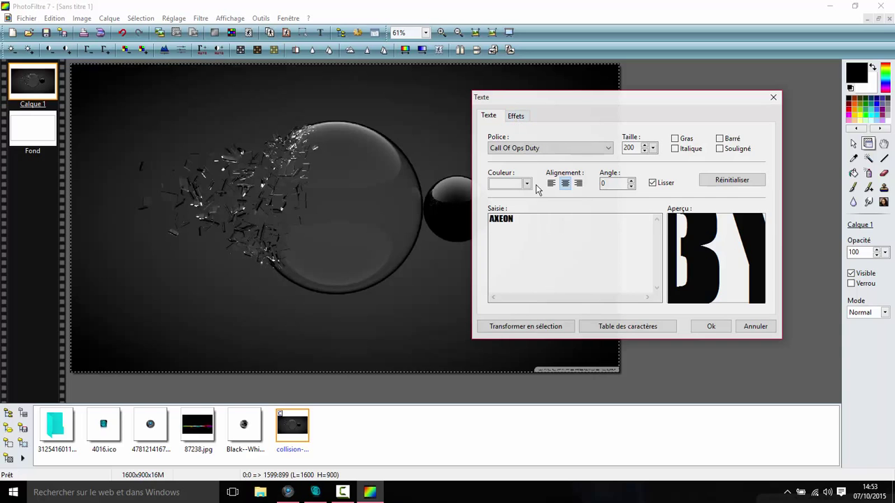
pyautogui.click(526, 184)
pyautogui.click(507, 218)
pyautogui.click(516, 116)
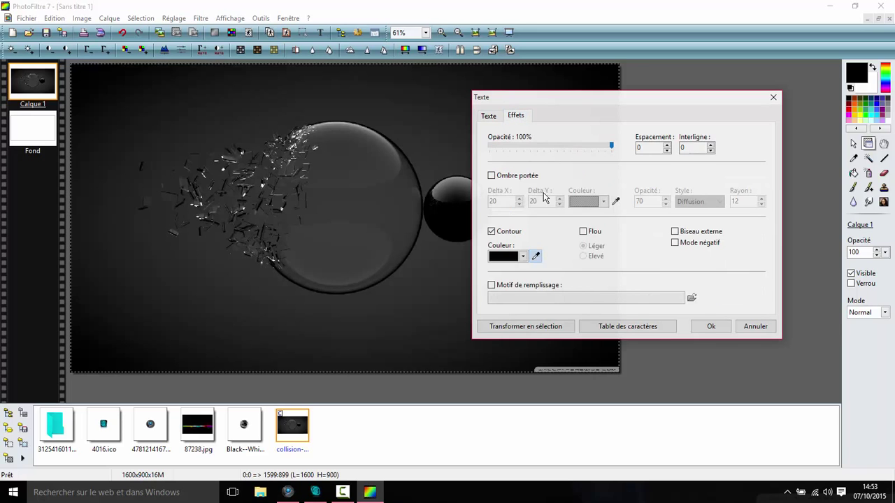
pyautogui.click(493, 175)
pyautogui.doubleClick(498, 202)
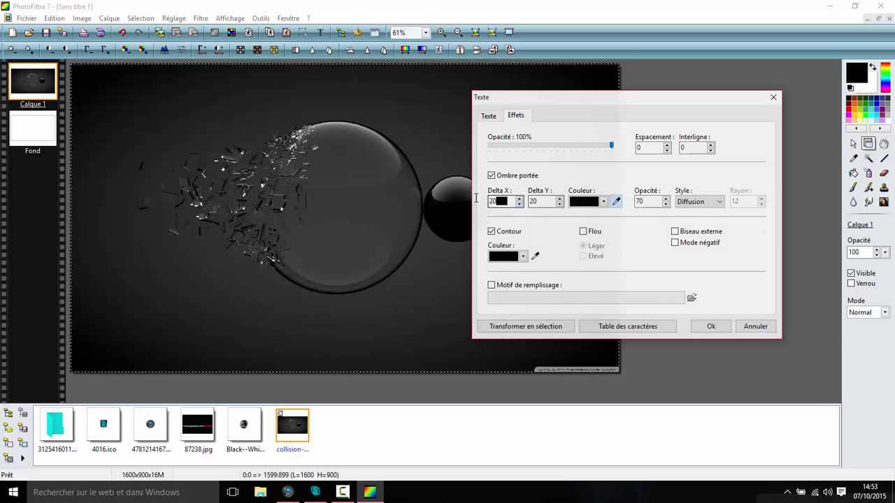
pyautogui.write('10')
pyautogui.doubleClick(535, 201)
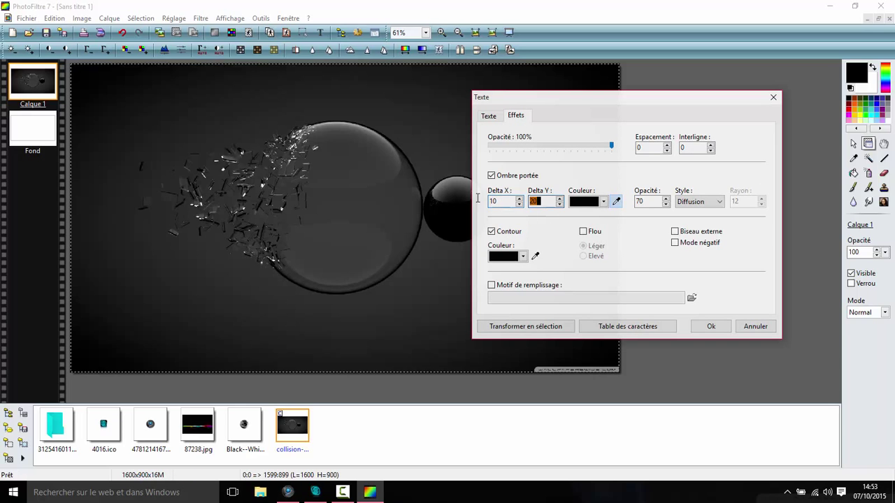
pyautogui.write('10')
pyautogui.click(604, 201)
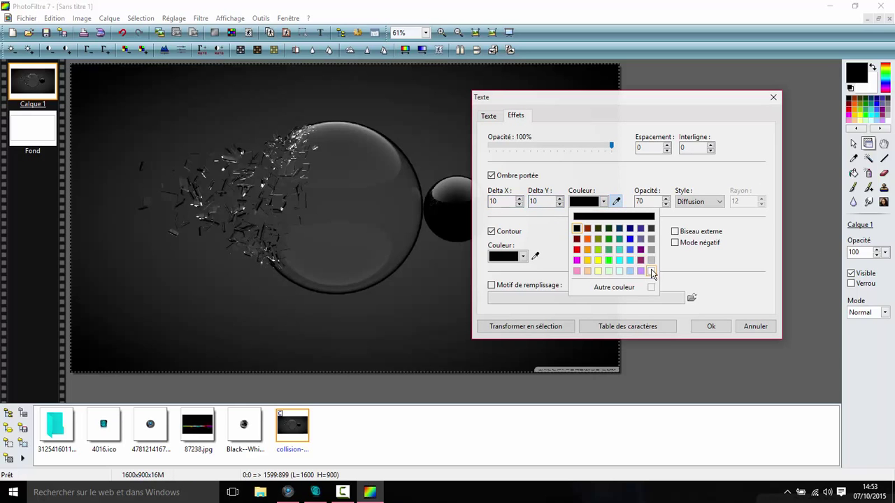
pyautogui.click(651, 271)
pyautogui.click(692, 209)
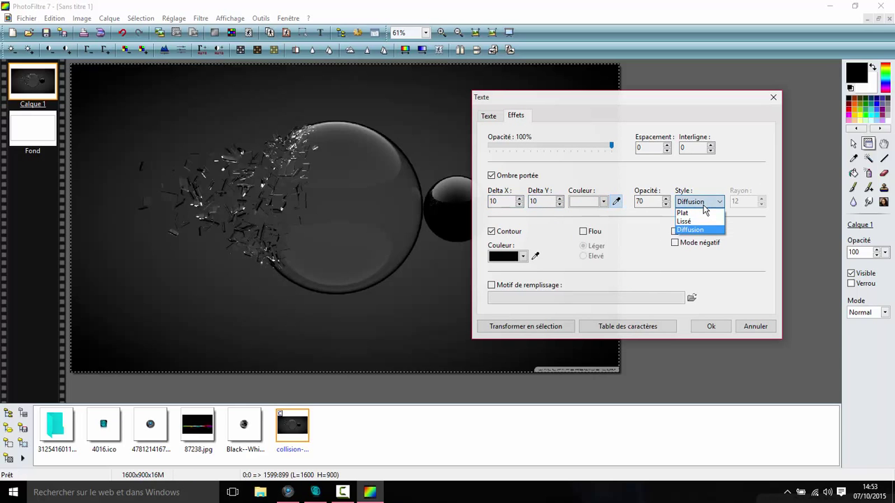
pyautogui.click(703, 208)
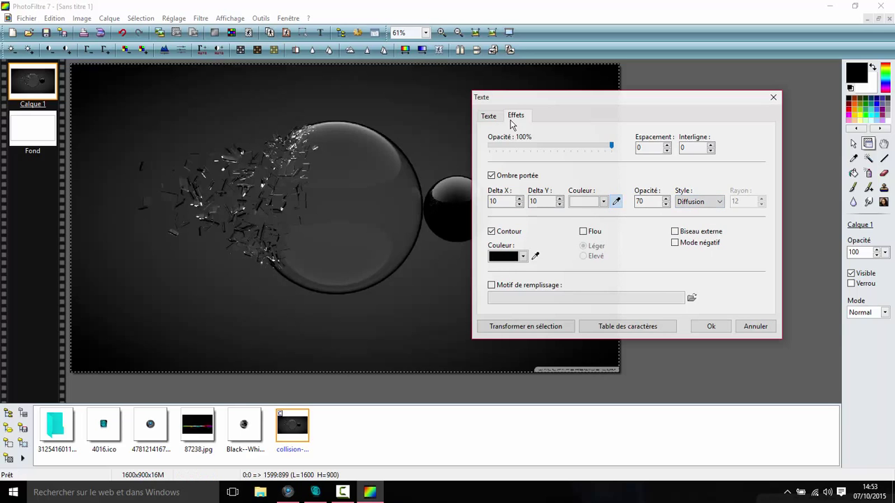
pyautogui.click(507, 234)
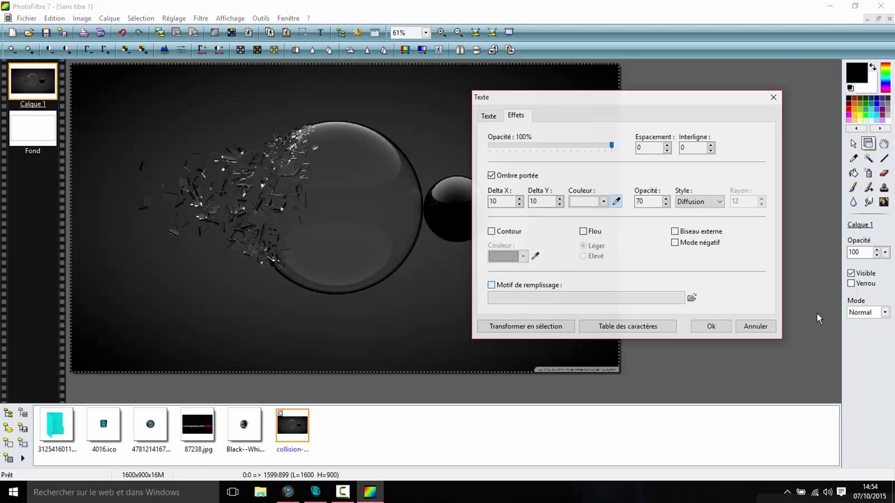
pyautogui.click(754, 327)
# - Switch to the Chrome browser and try to search Google for "drapeau usa 1600x900" in a new tab, reloading the page once
pyautogui.click(287, 492)
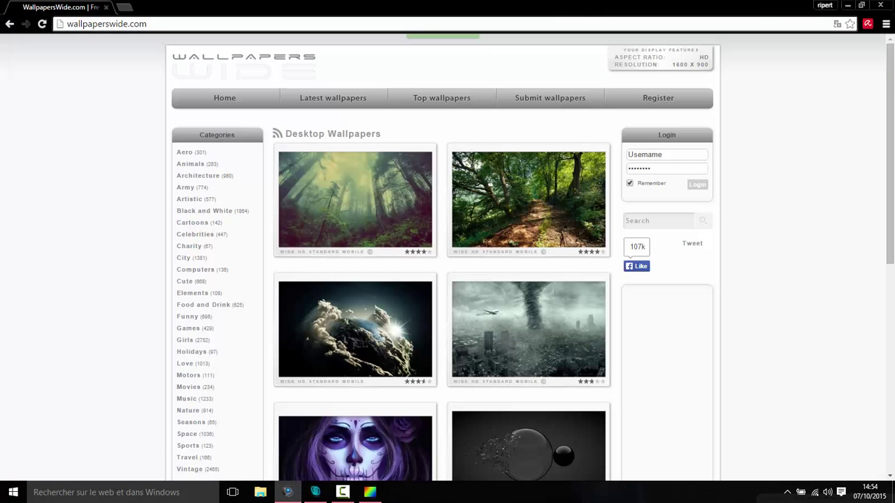
pyautogui.click(127, 8)
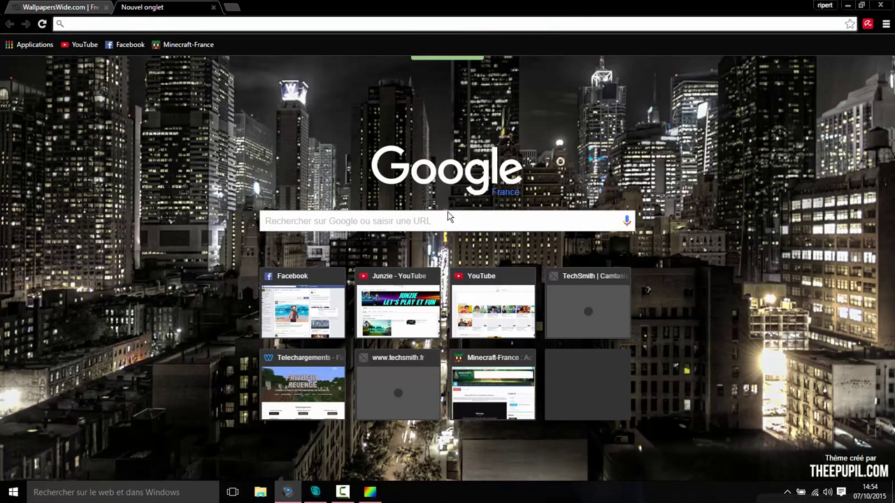
pyautogui.click(441, 220)
pyautogui.write('drapeu')
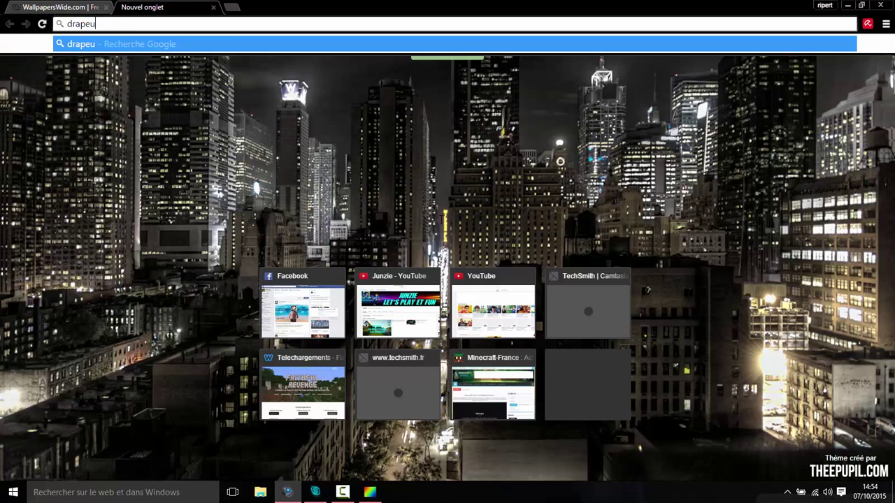
pyautogui.press('BackSpace')
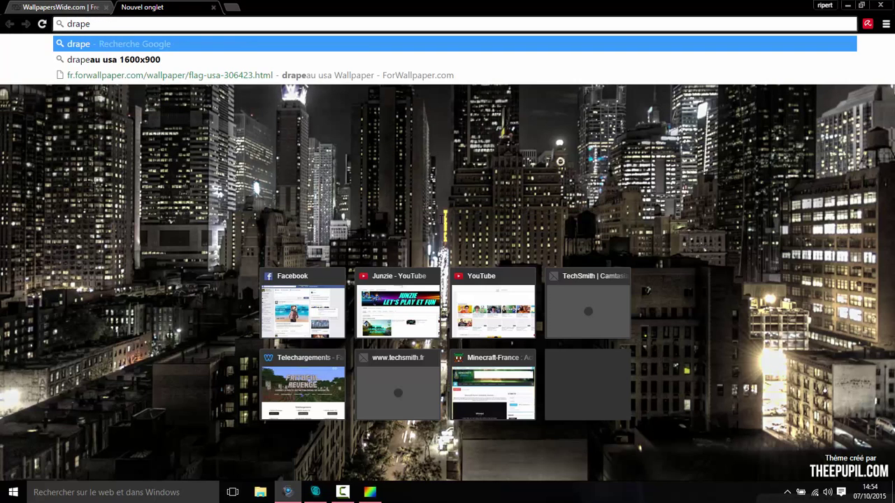
pyautogui.press('BackSpace')
pyautogui.write('eau')
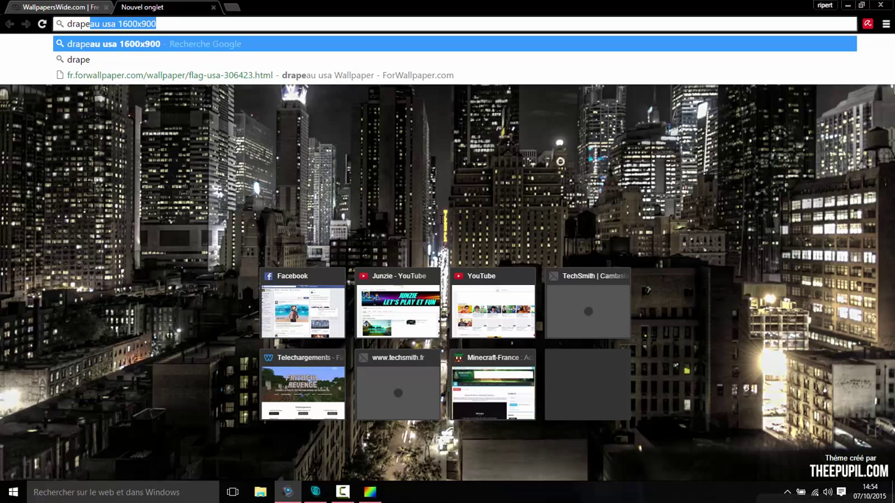
pyautogui.write(' usa')
pyautogui.press('Return')
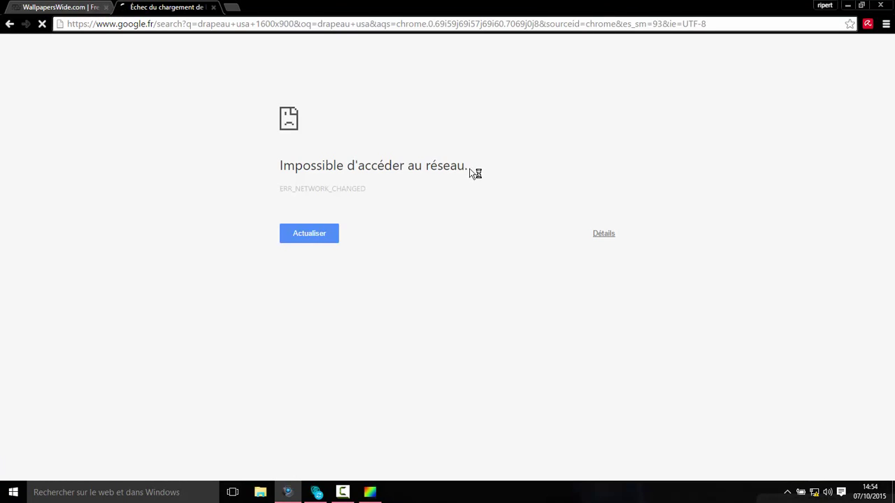
pyautogui.click(315, 239)
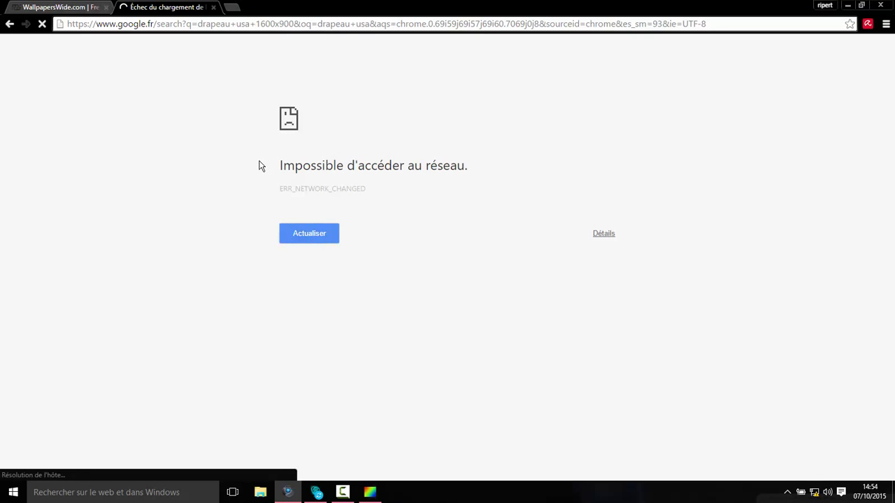
# - Replace the current search tab with a fresh one and search Google Images for "drapeau usa 1600x900"
pyautogui.click(231, 7)
pyautogui.click(214, 8)
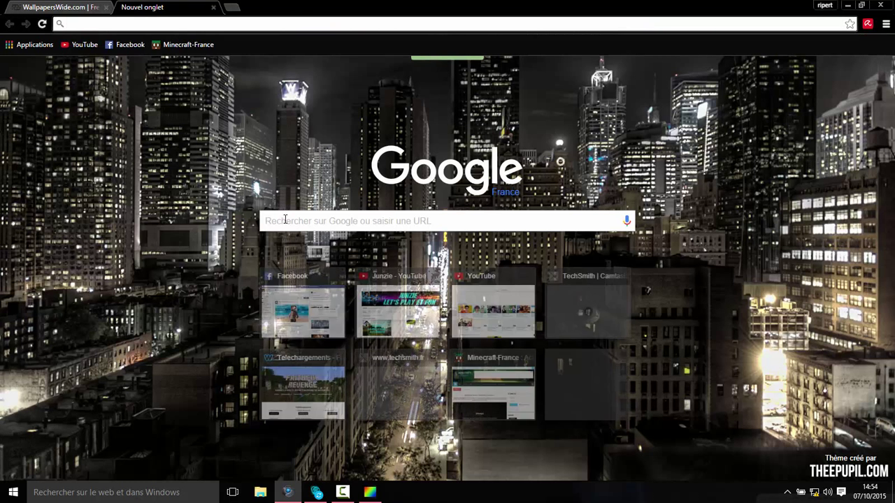
pyautogui.write('drapeau usa')
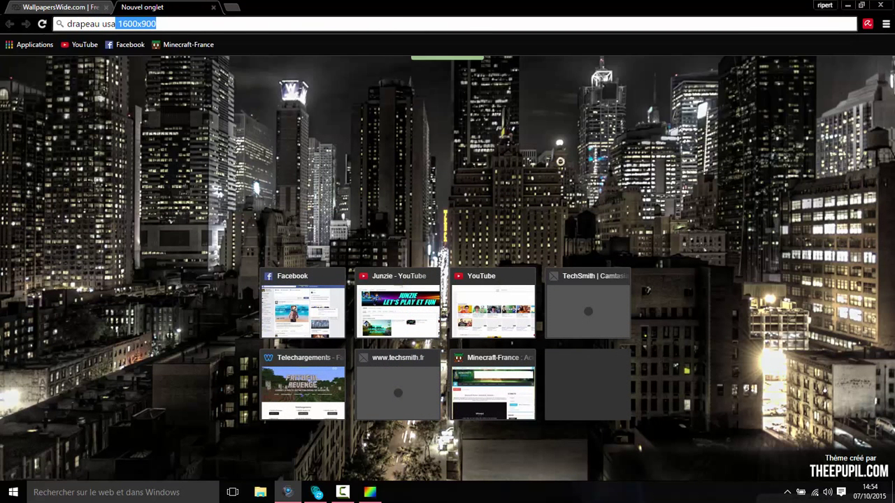
pyautogui.press('Return')
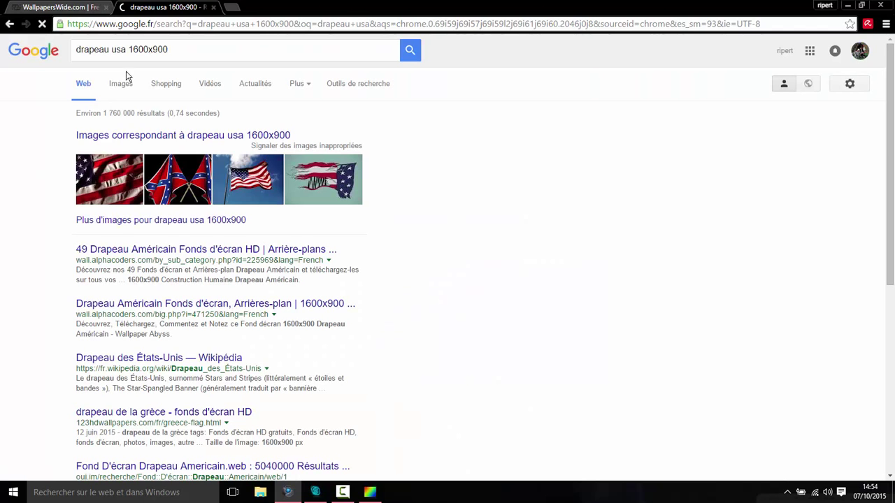
pyautogui.click(123, 85)
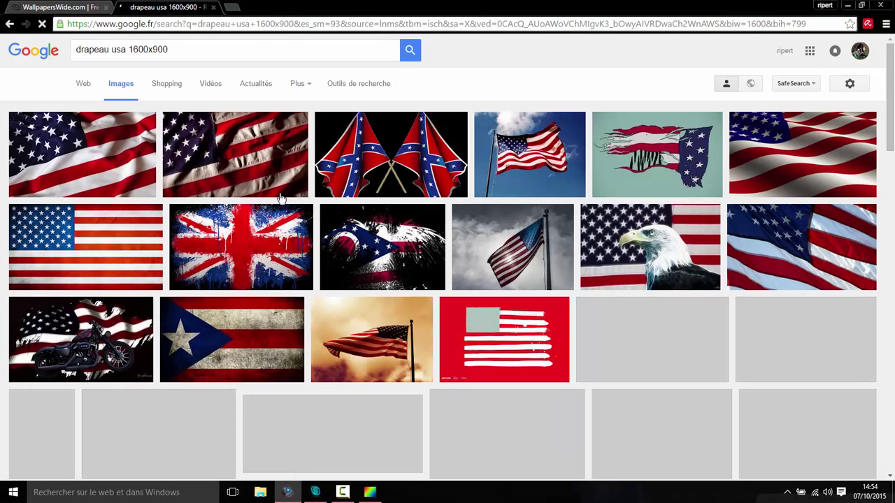
# - Save the flat, straight-striped US flag image as the JPEG téléchargement in the desktop's Design > Images folder, and close the search tab
pyautogui.rightClick(107, 246)
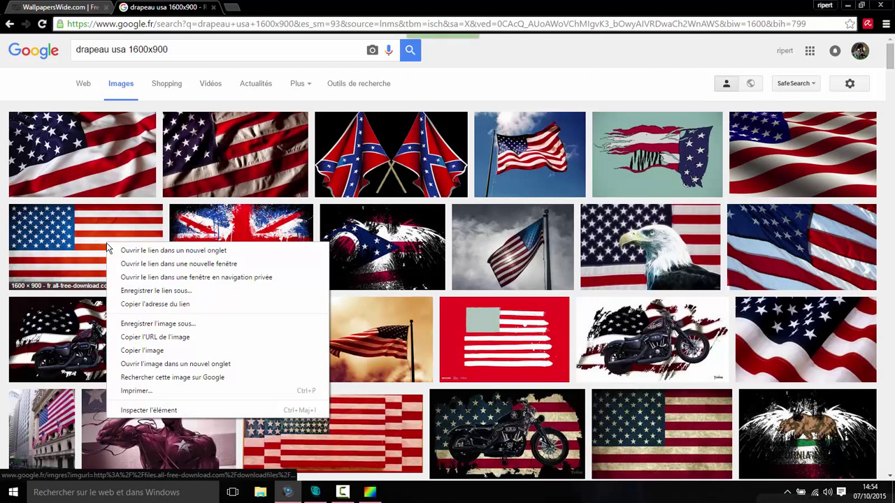
pyautogui.click(174, 324)
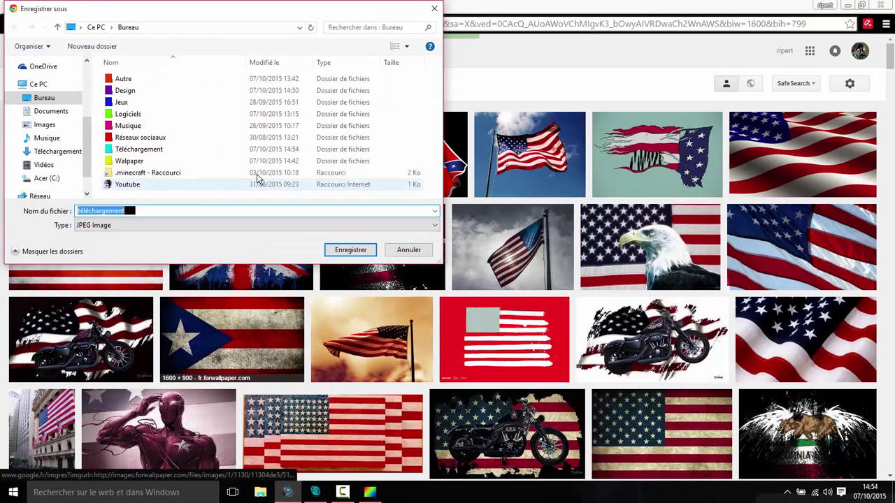
pyautogui.doubleClick(130, 92)
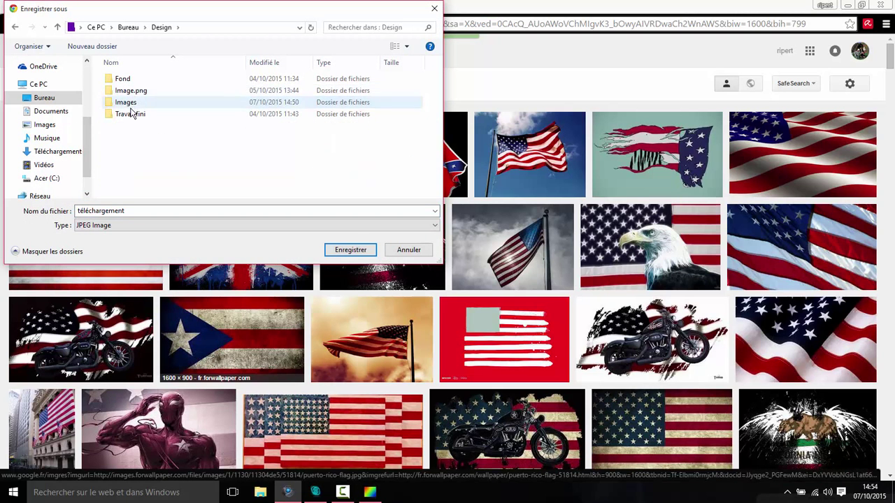
pyautogui.doubleClick(126, 103)
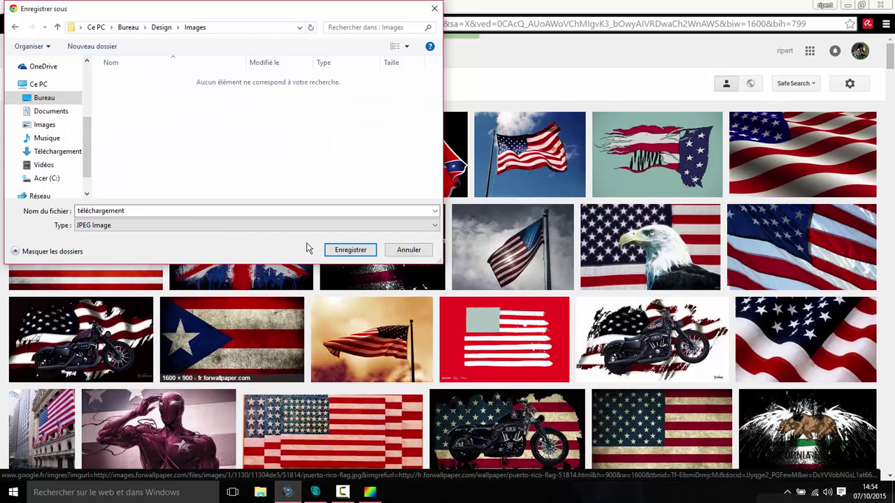
pyautogui.click(349, 250)
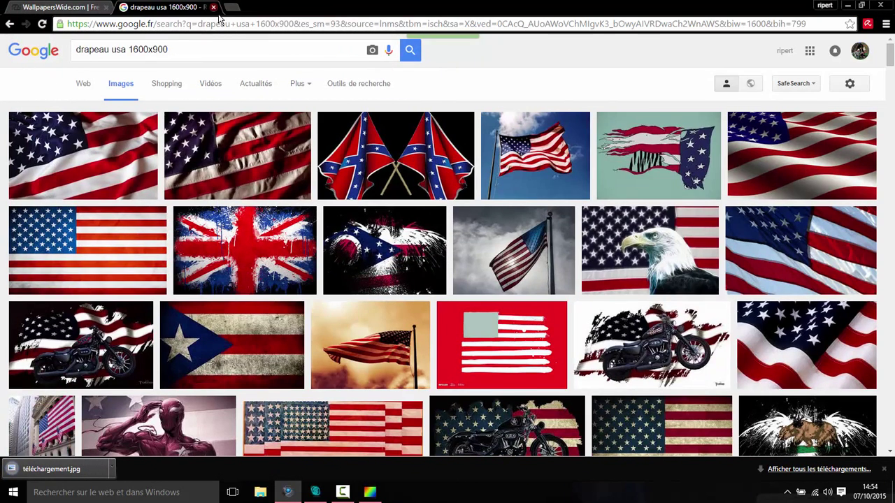
pyautogui.click(214, 7)
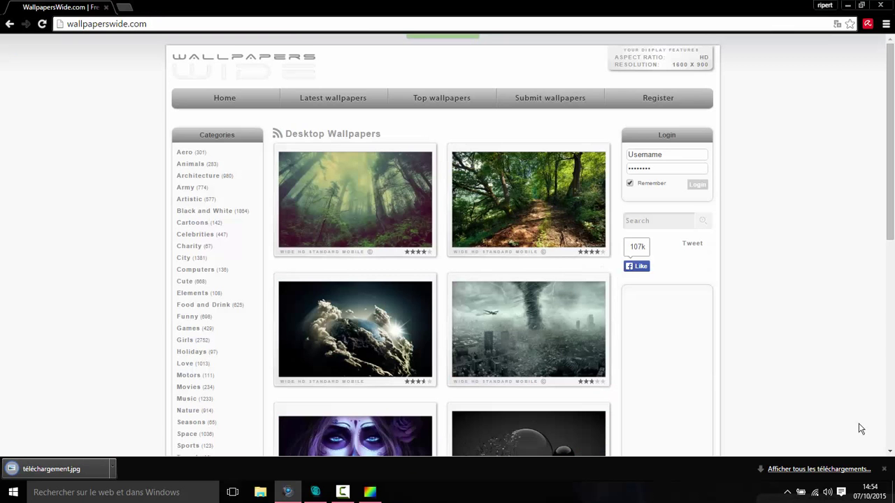
# - Return to PhotoFiltre and start a new text reading "Axeon" in the Call Of Ops Duty font
pyautogui.click(377, 494)
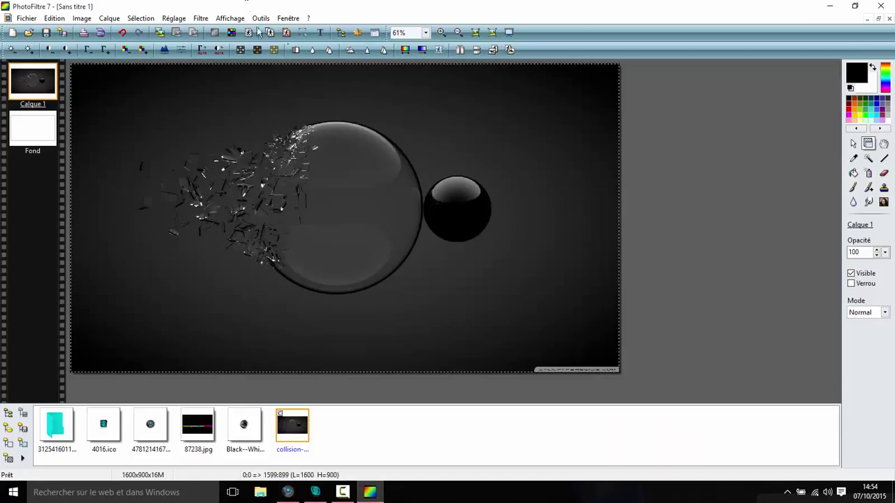
pyautogui.press('BackSpace')
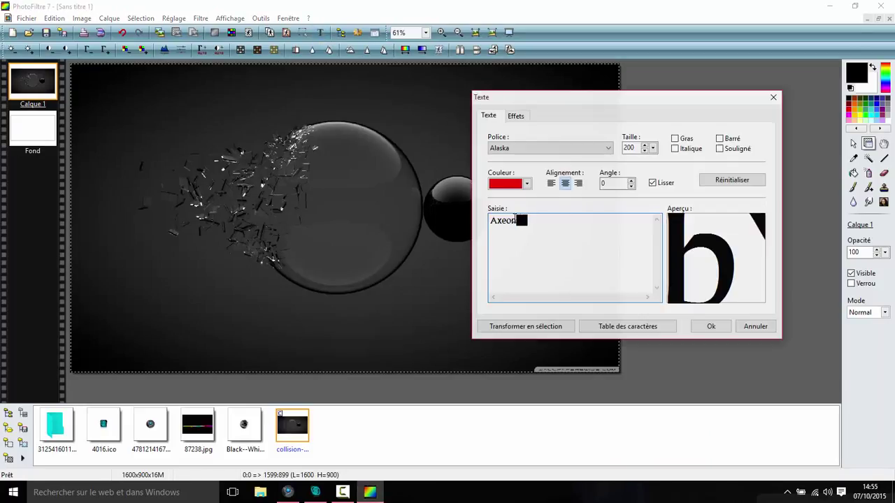
pyautogui.click(536, 150)
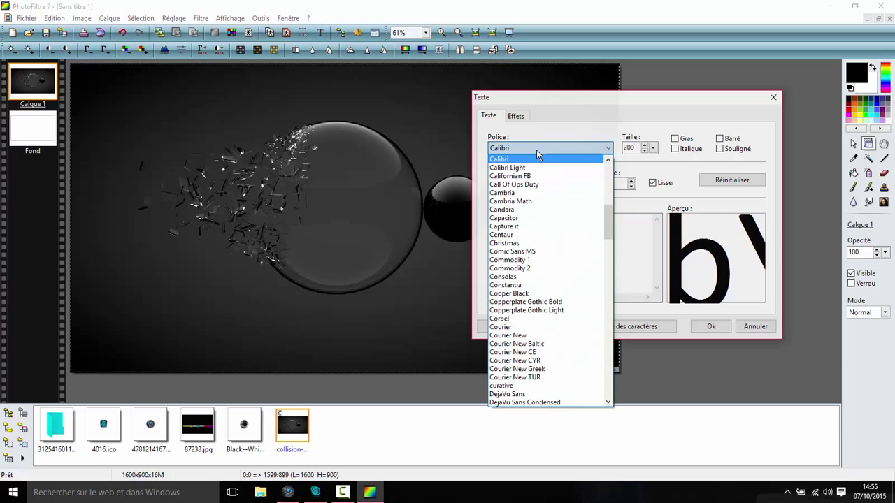
pyautogui.click(528, 185)
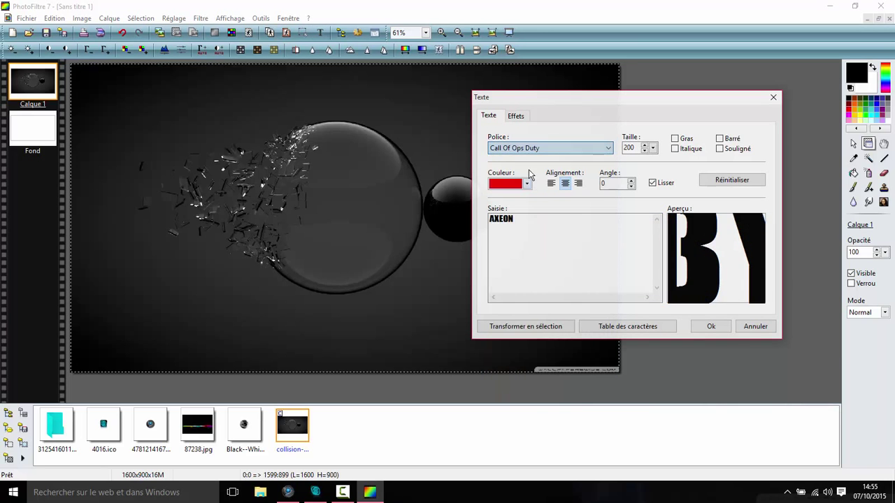
# - Fill the "Axeon" text with the flag image téléchargement from the desktop's Design > Images folder and place it across the glass sphere
pyautogui.click(517, 119)
pyautogui.click(492, 285)
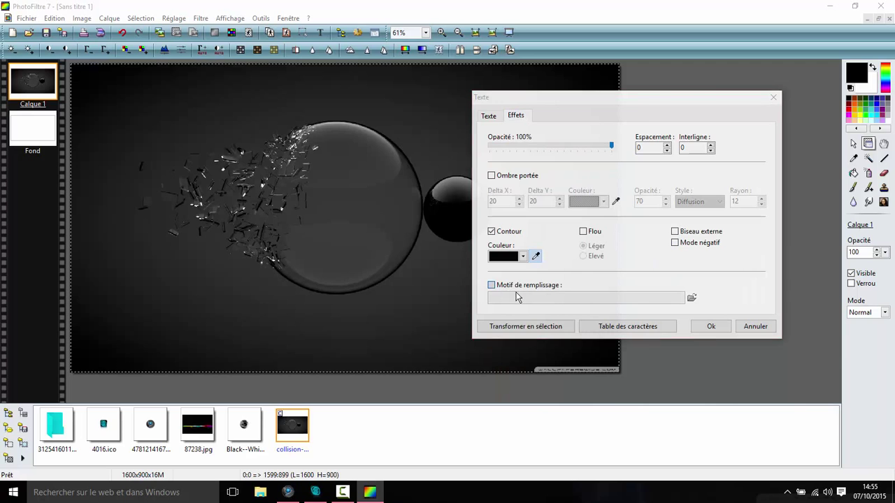
pyautogui.click(692, 298)
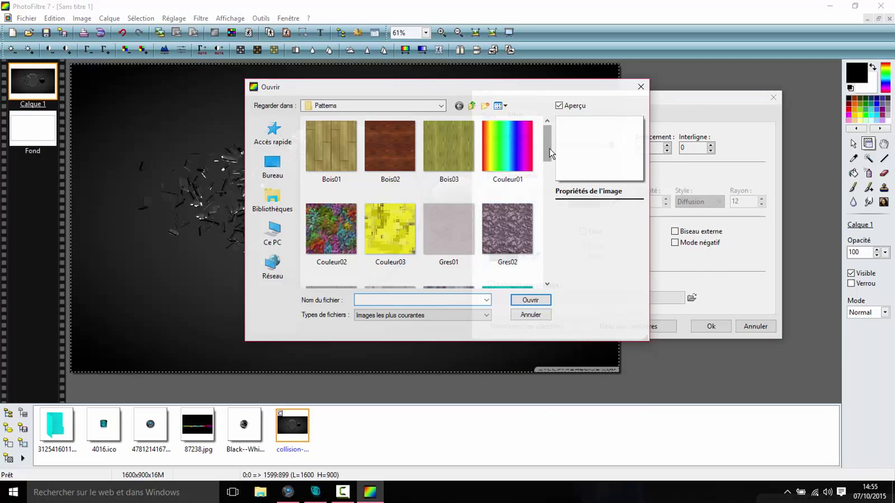
pyautogui.moveTo(547, 136); pyautogui.dragTo(549, 217)
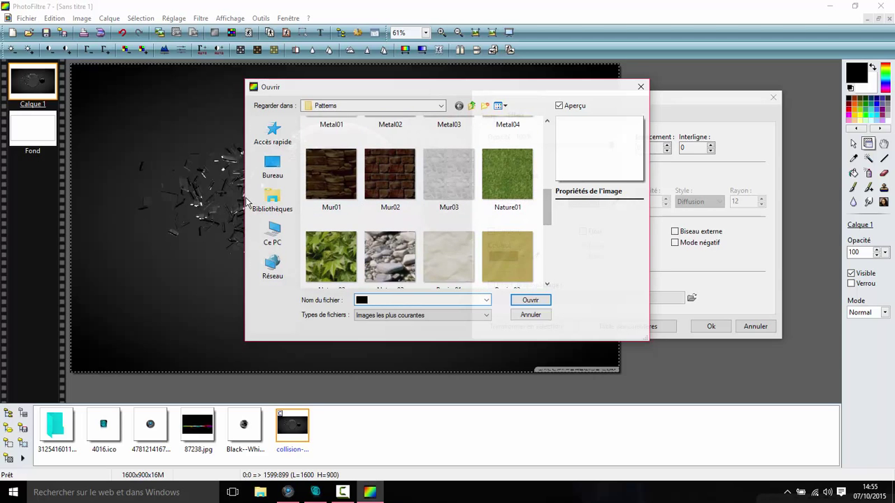
pyautogui.click(272, 200)
pyautogui.click(267, 168)
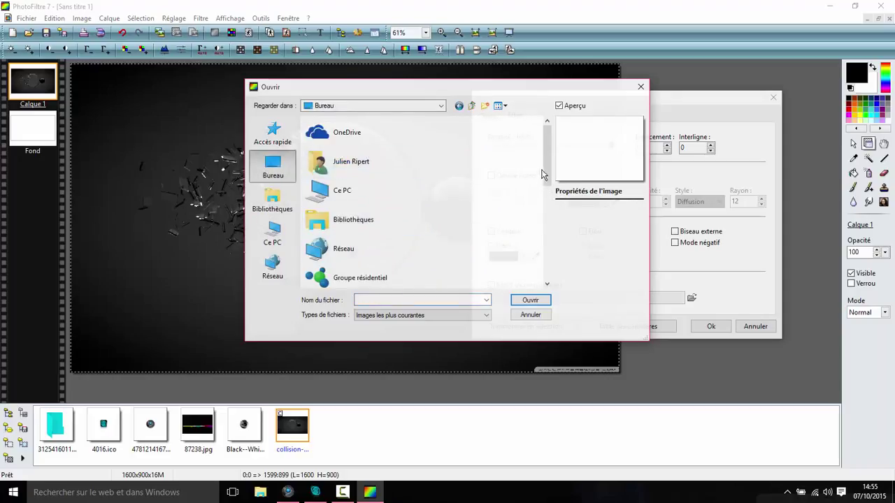
pyautogui.scroll(-5, 543, 174)
pyautogui.doubleClick(334, 190)
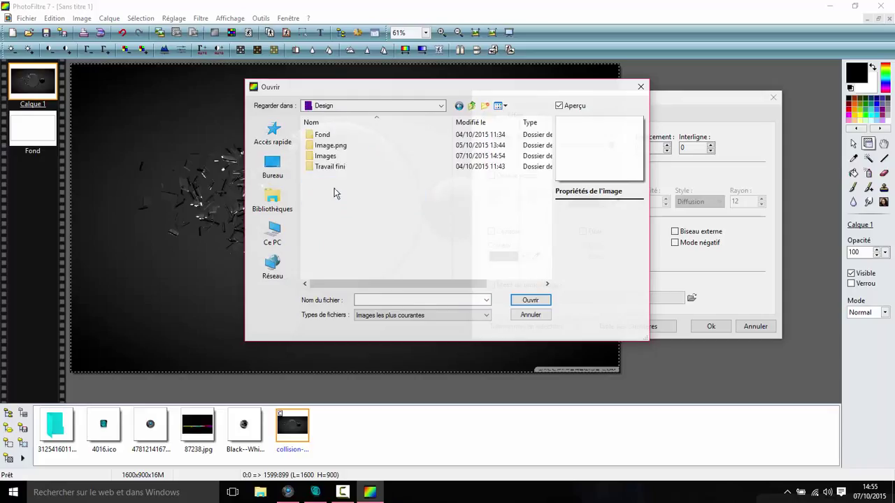
pyautogui.doubleClick(335, 156)
pyautogui.click(330, 143)
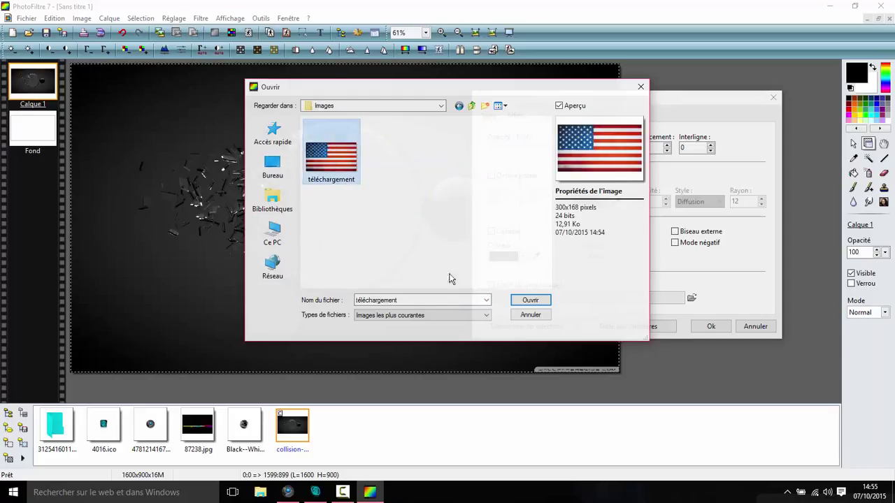
pyautogui.click(529, 300)
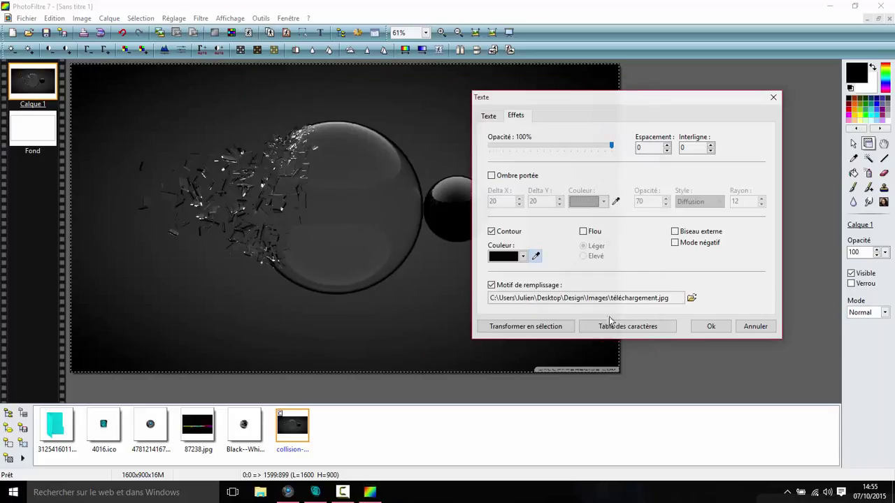
pyautogui.click(710, 326)
pyautogui.moveTo(455, 233)
pyautogui.mouseDown()
pyautogui.moveTo(441, 232)
pyautogui.moveTo(454, 233)
pyautogui.moveTo(477, 179)
pyautogui.moveTo(452, 132)
pyautogui.moveTo(388, 178)
pyautogui.moveTo(463, 236)
pyautogui.mouseUp()
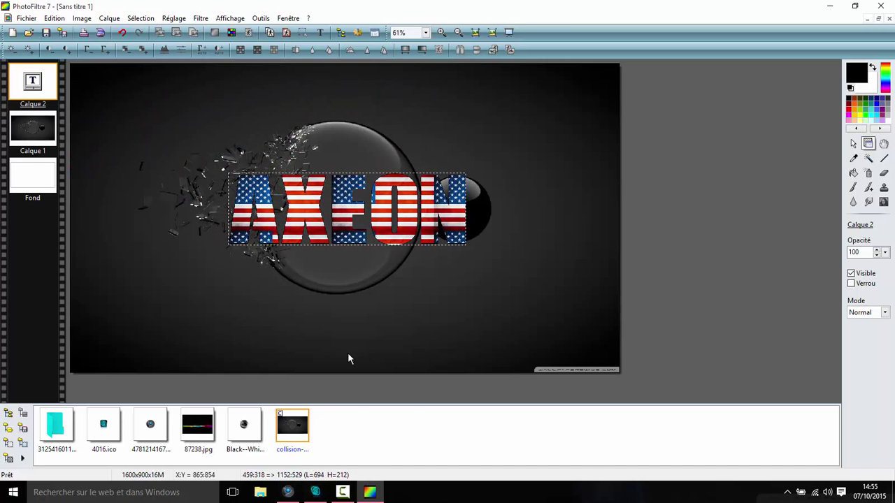
# - Switch to Chrome, search Google for "galaxie" in a new tab, and narrow the image results to "galaxie swag fond d'écran"
pyautogui.hotkey('alt', 'Tab')
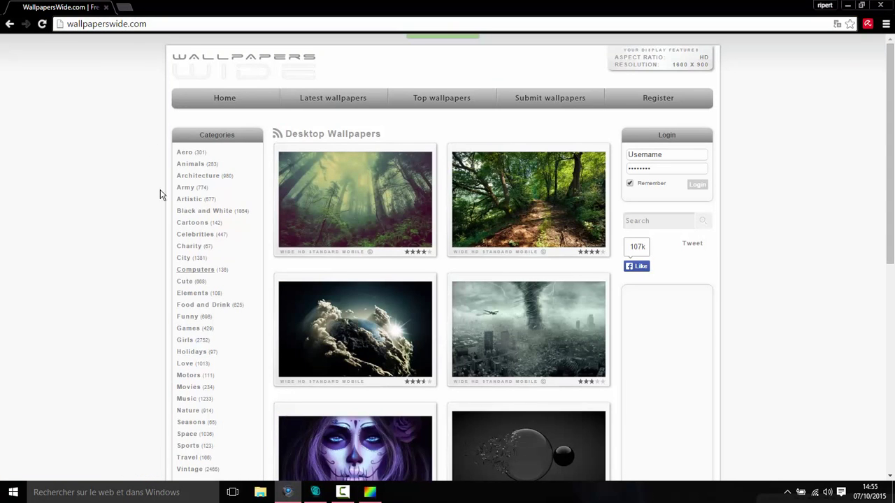
pyautogui.click(126, 8)
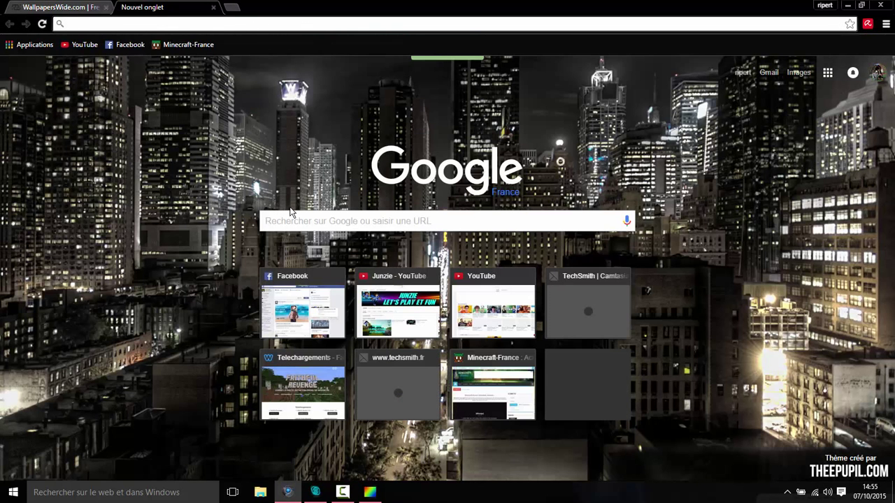
pyautogui.click(296, 217)
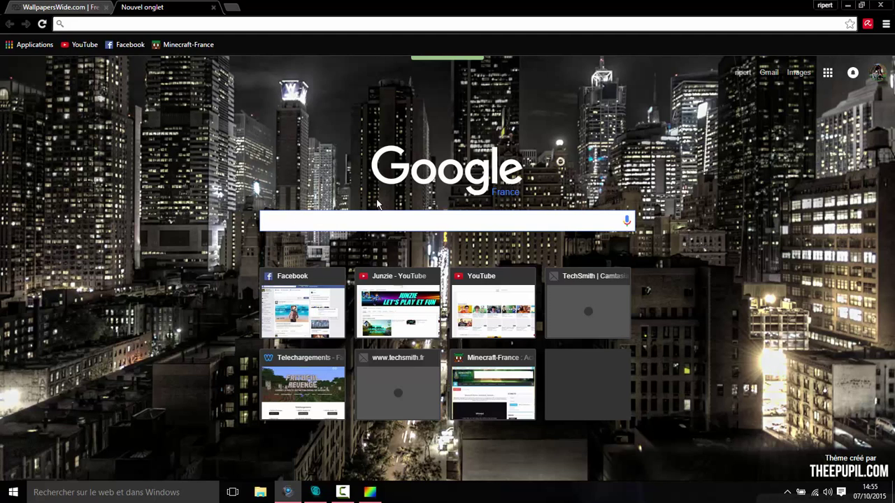
pyautogui.write('galaxie')
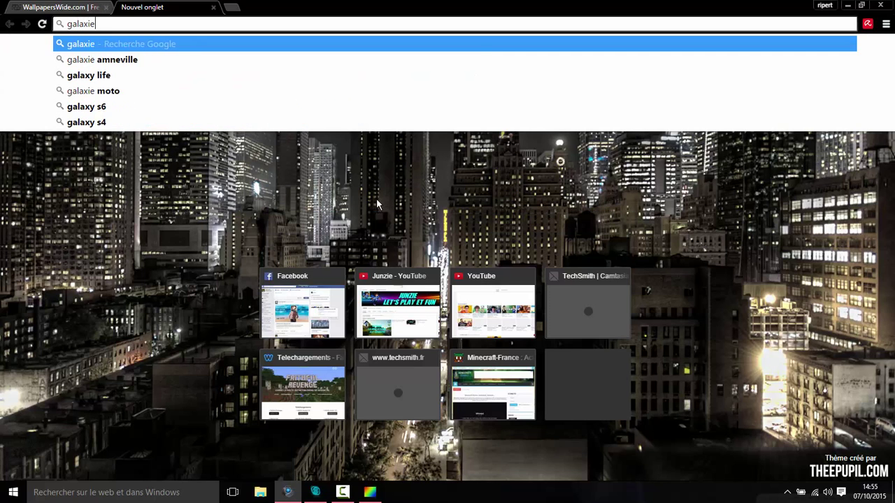
pyautogui.press('Return')
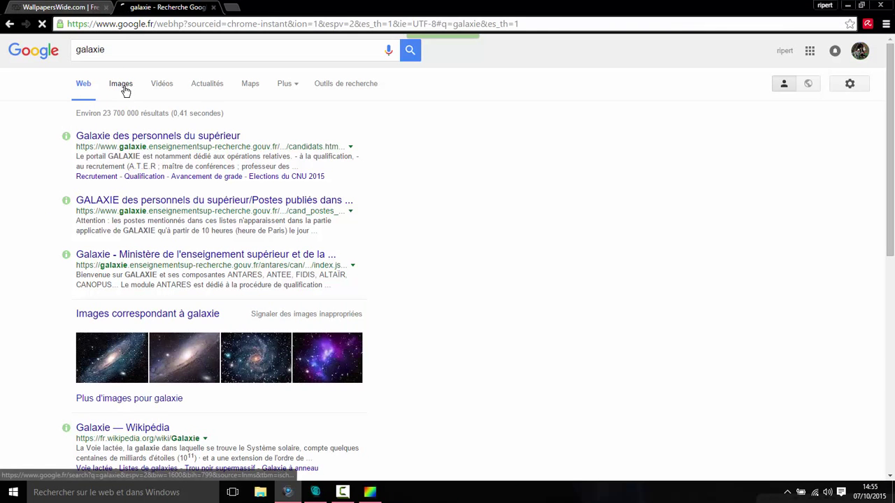
pyautogui.click(123, 86)
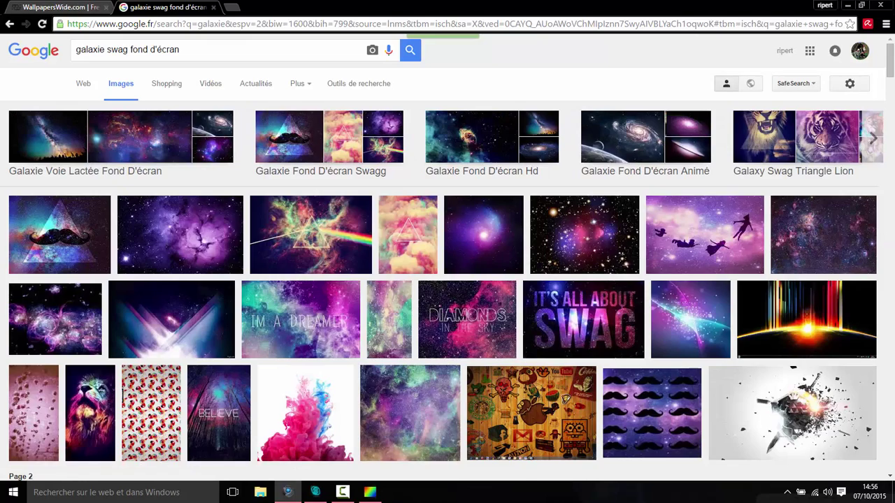
# - Save the purple nebula image without lettering as the JPEG images in Design > Images, and close the search tab and download bar
pyautogui.moveTo(891, 58); pyautogui.dragTo(892, 92)
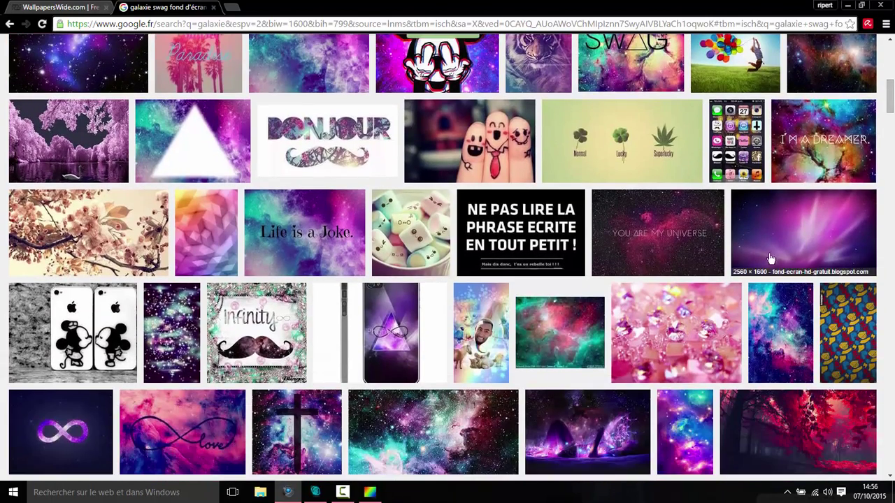
pyautogui.rightClick(795, 233)
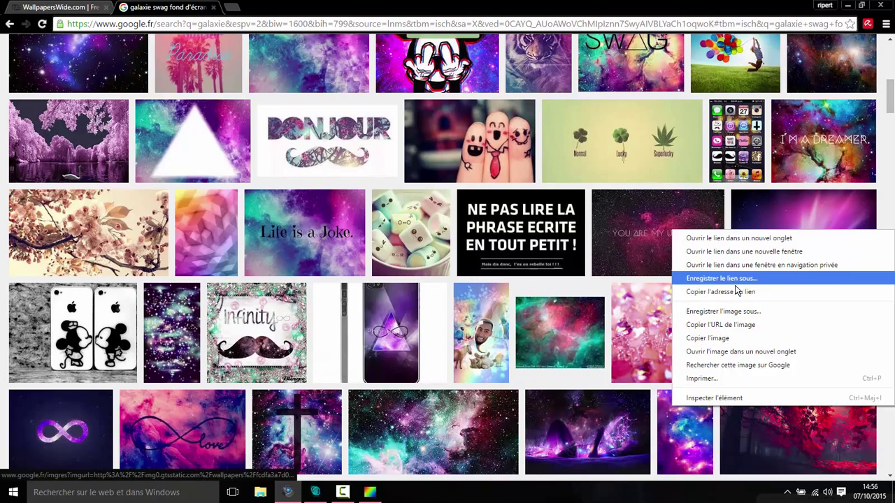
pyautogui.click(724, 312)
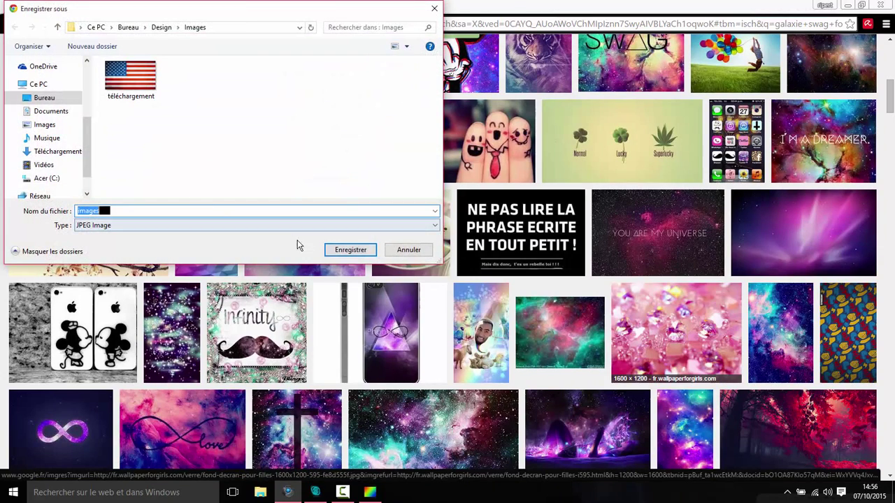
pyautogui.click(335, 249)
pyautogui.hotkey('ctrl', 'w')
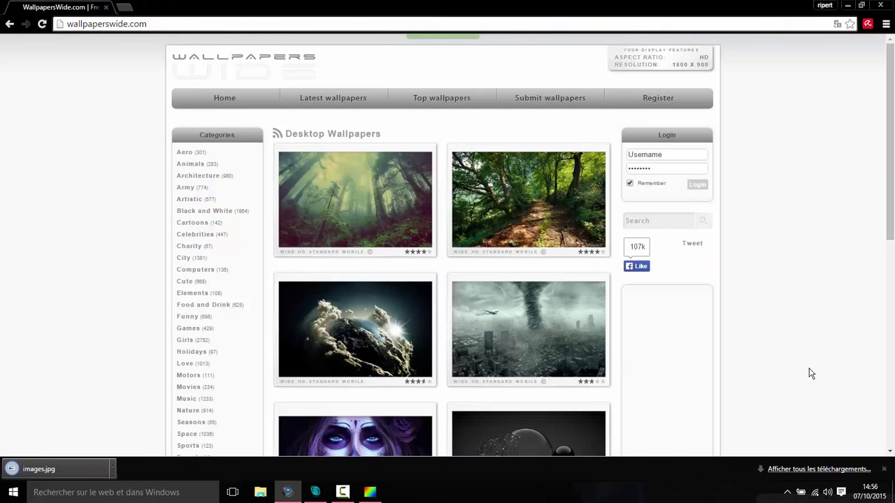
pyautogui.click(884, 469)
# - Return to PhotoFiltre and replace the "Axeon" text's fill pattern with images.jpg from the desktop's Design > Images folder, then deselect the text
pyautogui.click(370, 492)
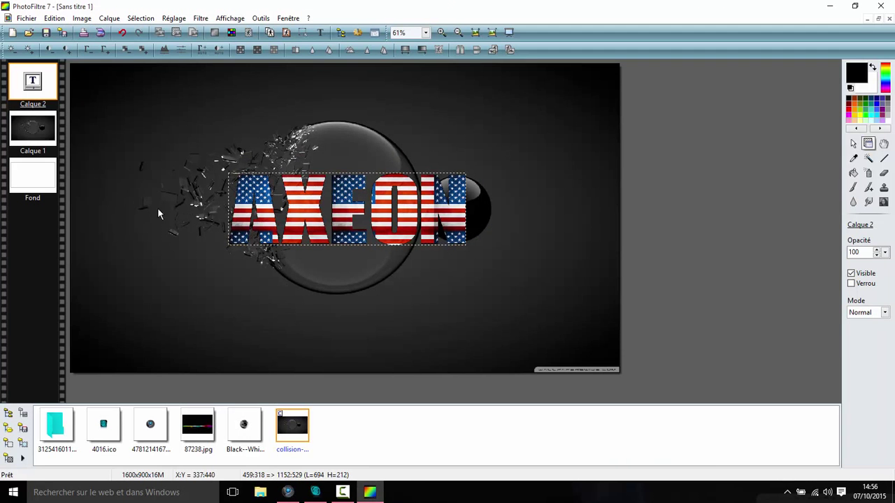
pyautogui.rightClick(324, 239)
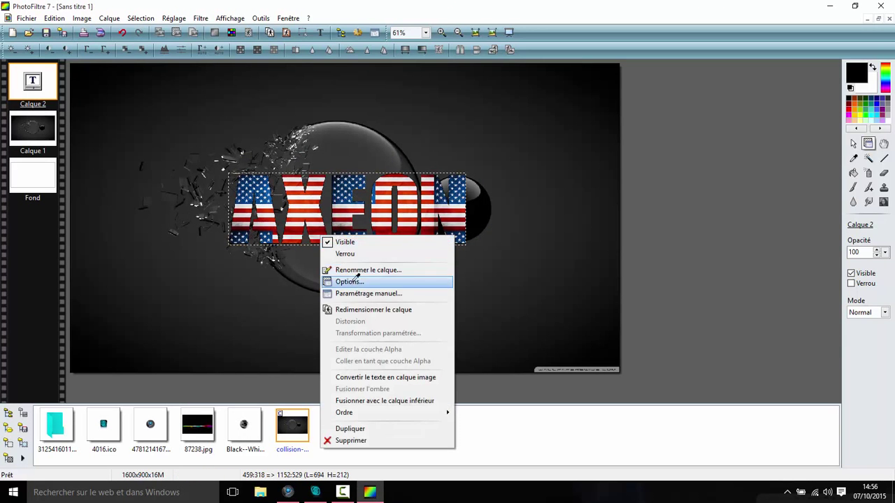
pyautogui.click(348, 282)
pyautogui.click(516, 116)
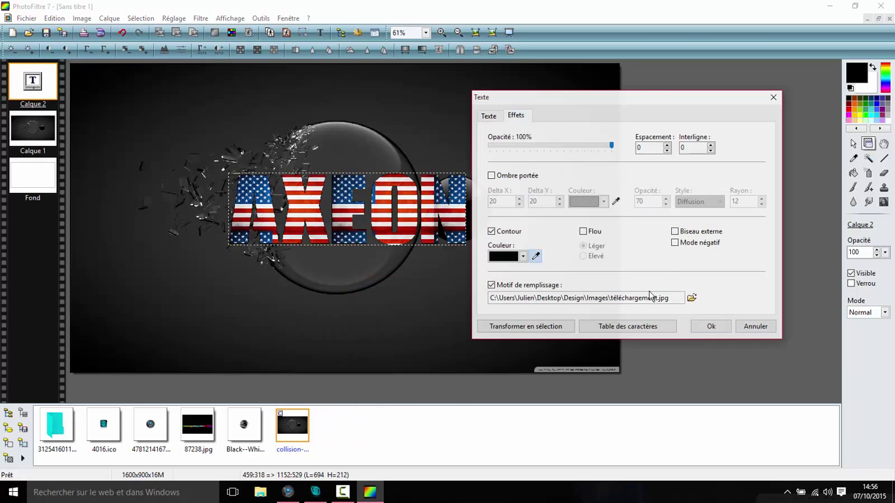
pyautogui.click(690, 296)
pyautogui.click(272, 204)
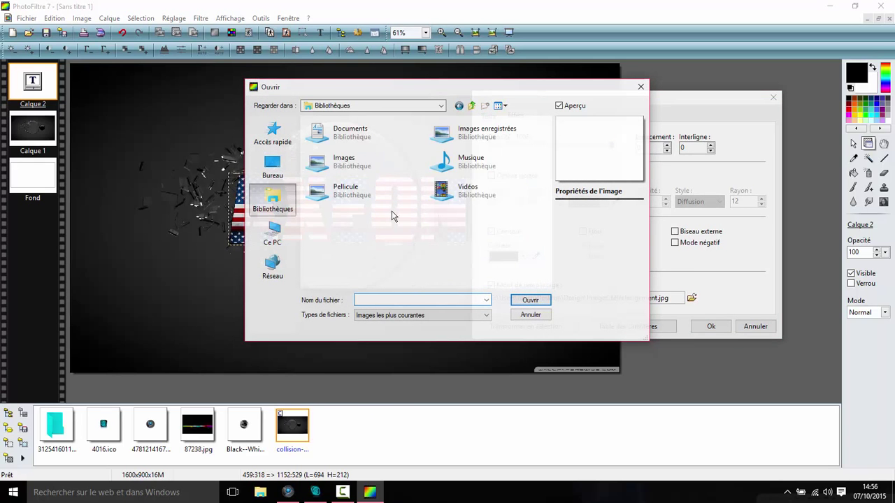
pyautogui.click(271, 161)
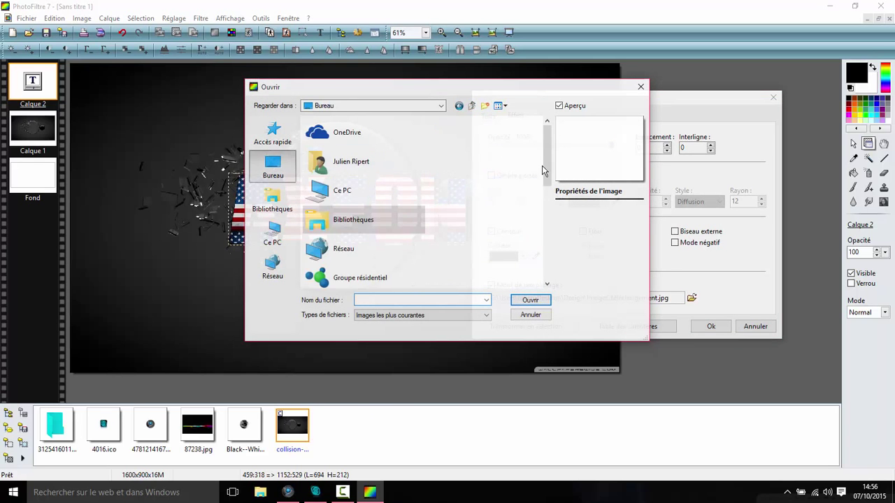
pyautogui.scroll(-3, 330, 213)
pyautogui.doubleClick(335, 187)
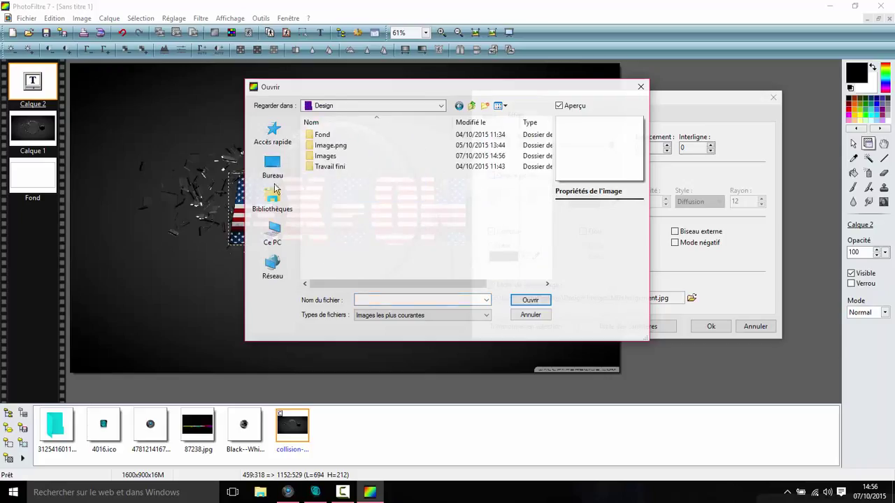
pyautogui.doubleClick(329, 158)
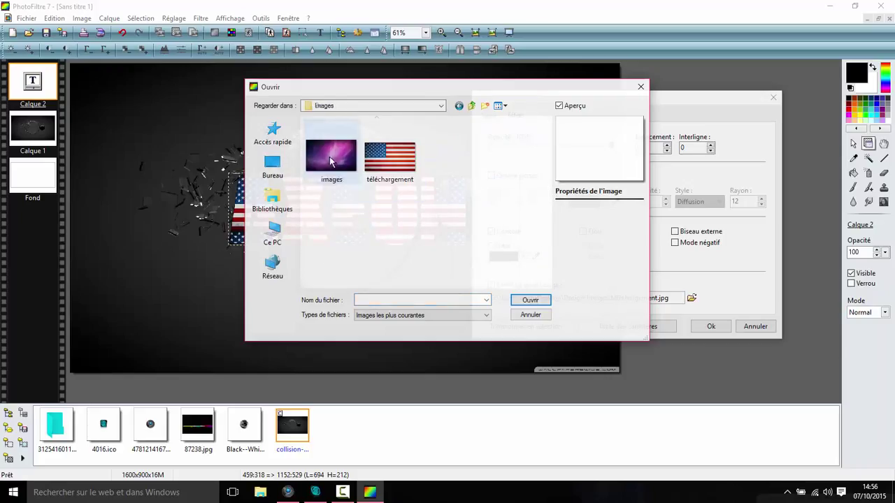
pyautogui.click(529, 300)
pyautogui.click(710, 325)
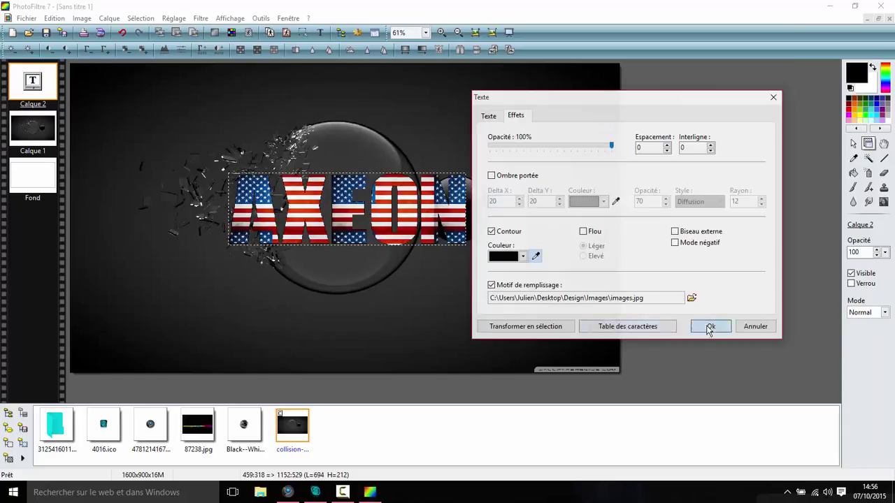
pyautogui.click(514, 305)
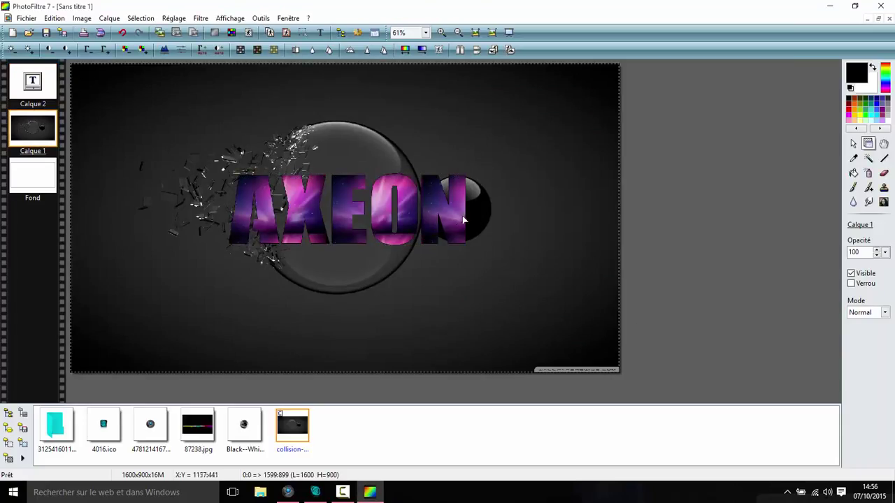
# - Add a centred text reading "Tutoriels et crack" in the Call Of Ops Duty font at size 200 and place it below "Axeon"
pyautogui.click(411, 224)
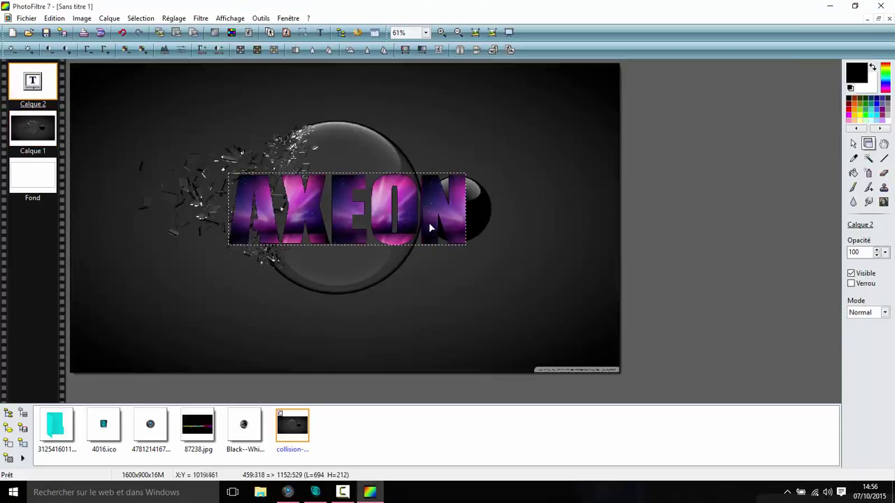
pyautogui.click(319, 34)
pyautogui.moveTo(526, 222); pyautogui.dragTo(487, 220)
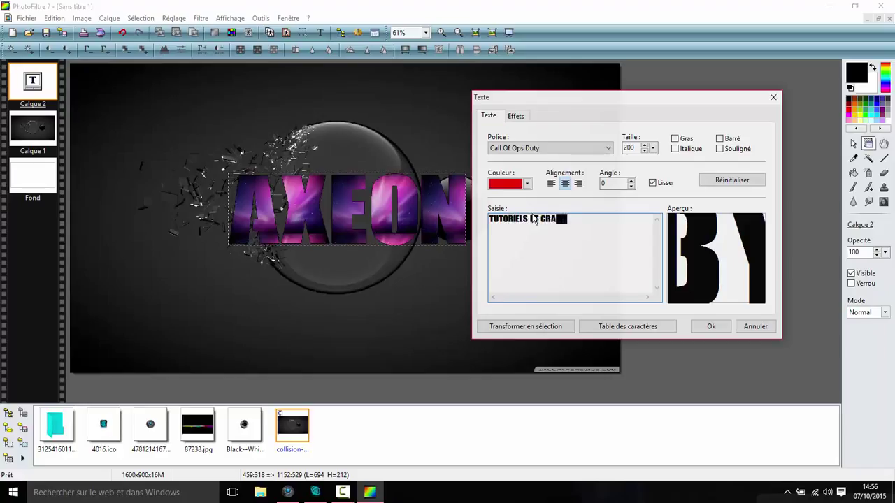
pyautogui.click(566, 184)
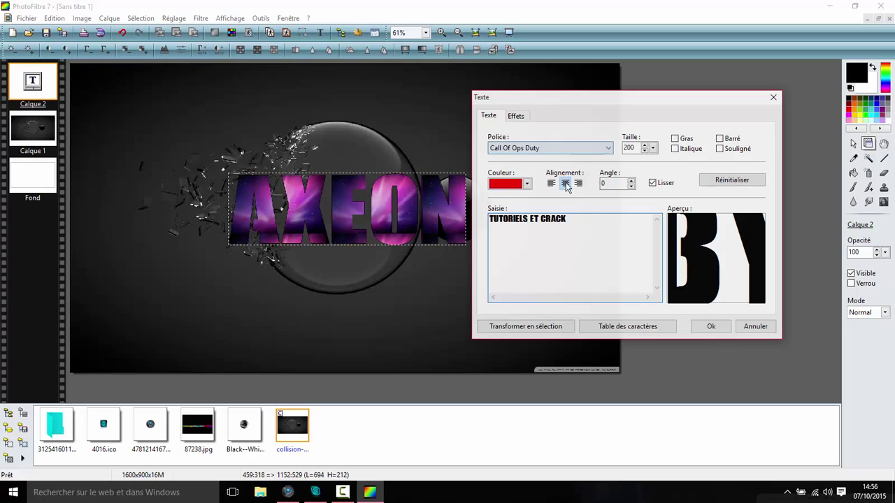
pyautogui.click(709, 327)
pyautogui.moveTo(411, 240); pyautogui.dragTo(421, 337)
# - Set the font size of the "Tutoriels et crack" text to 150
pyautogui.rightClick(421, 337)
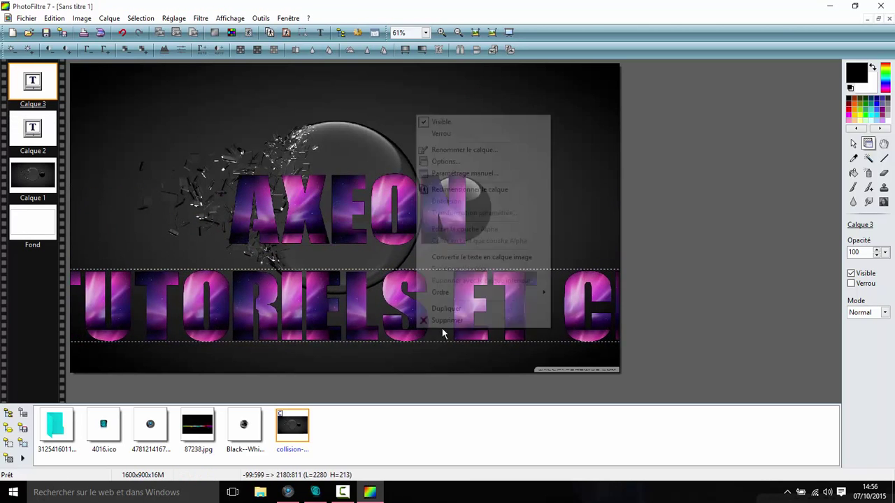
pyautogui.click(448, 161)
pyautogui.doubleClick(620, 147)
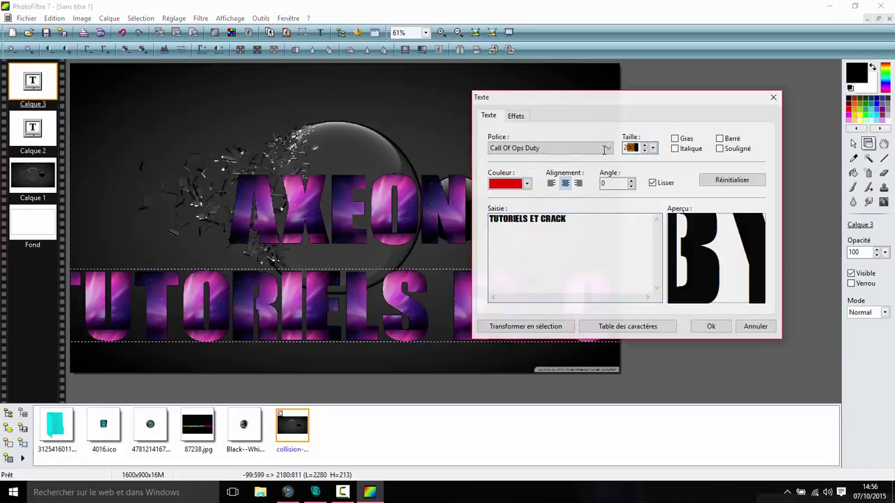
pyautogui.write('150')
pyautogui.click(706, 327)
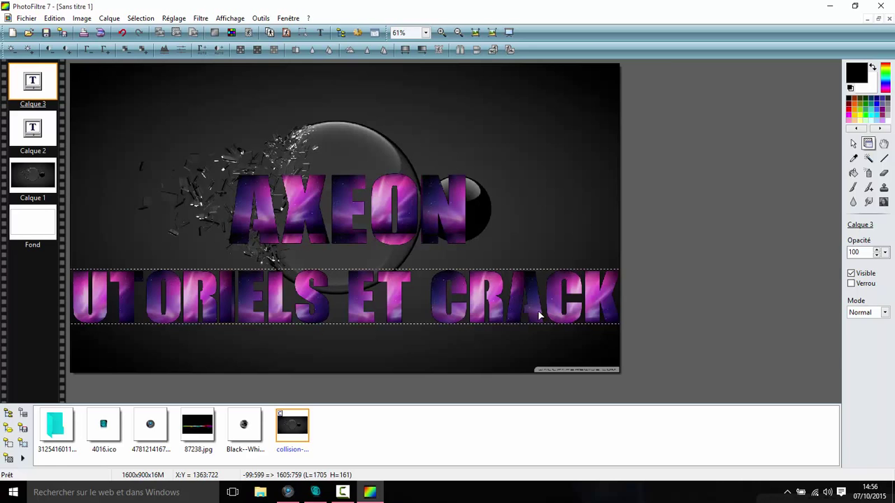
# - Set the font size of the "Tutoriels et crack" text to 130
pyautogui.rightClick(537, 311)
pyautogui.click(557, 142)
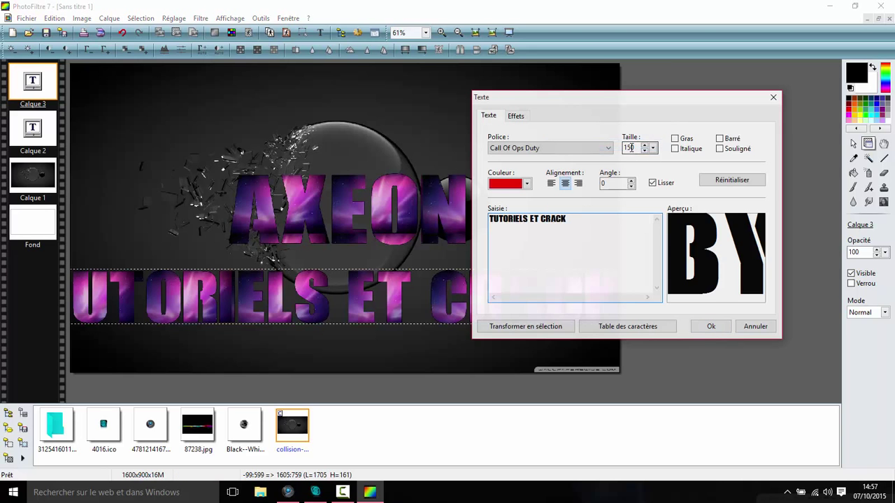
pyautogui.press('BackSpace')
pyautogui.write('3')
pyautogui.click(711, 326)
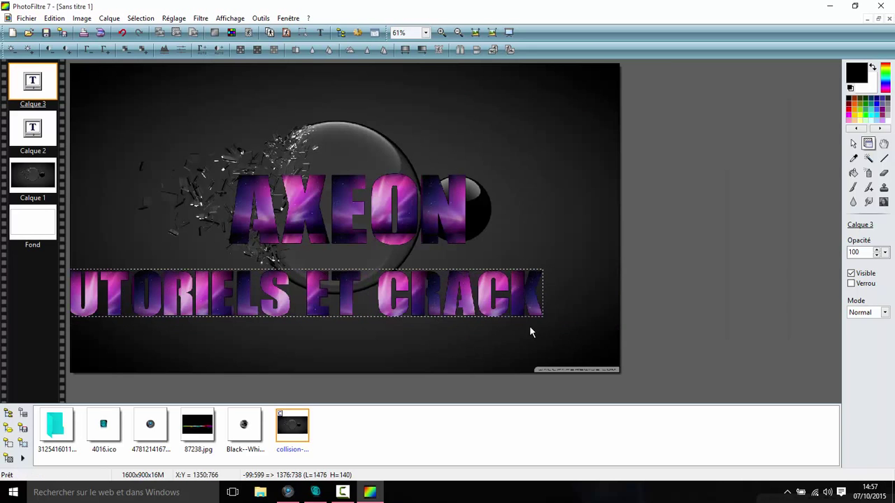
# - Reposition the "Axeon" text higher on the canvas and the "Tutoriels et crack" text below it, fully inside the canvas
pyautogui.moveTo(501, 300); pyautogui.dragTo(559, 308)
pyautogui.moveTo(450, 213); pyautogui.dragTo(442, 163)
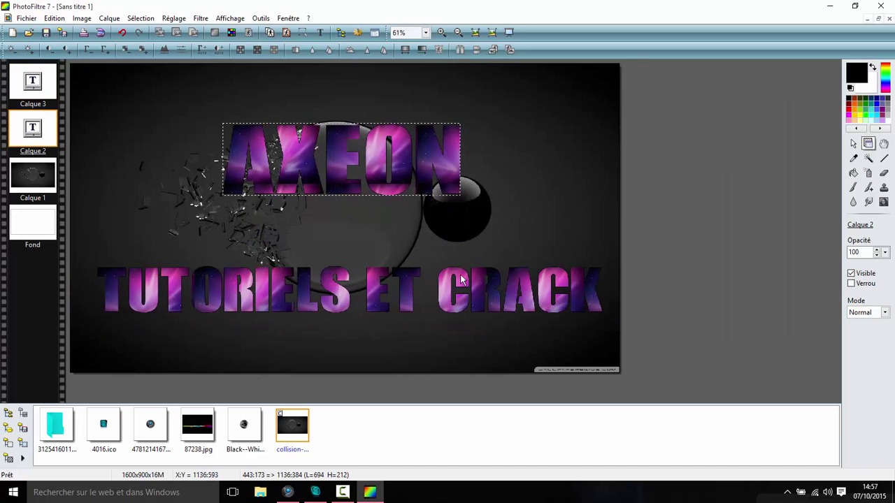
pyautogui.click(452, 311)
pyautogui.moveTo(452, 311); pyautogui.dragTo(443, 290)
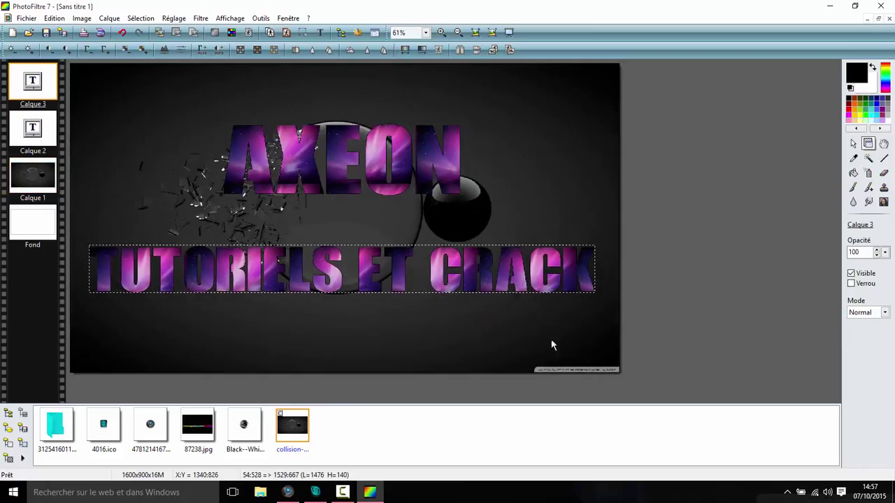
# - Merge the dark sphere background layer with the white Fond layer beneath it
pyautogui.rightClick(17, 182)
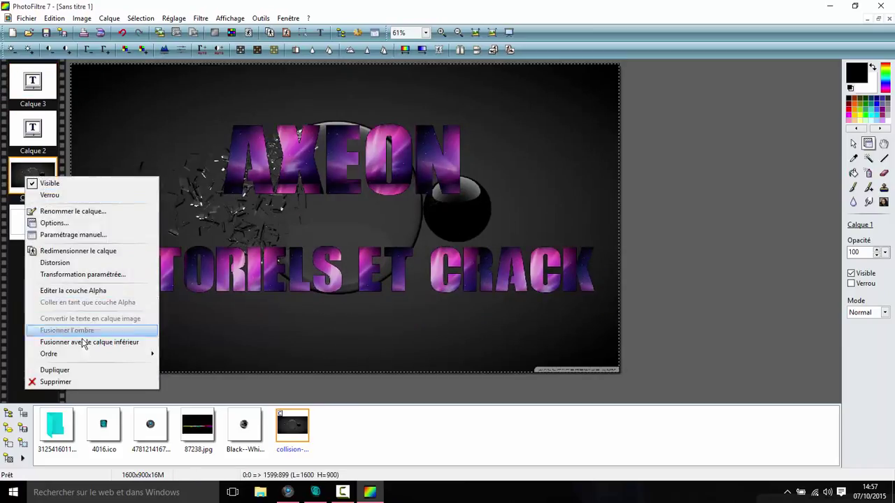
pyautogui.click(84, 342)
pyautogui.rightClick(35, 135)
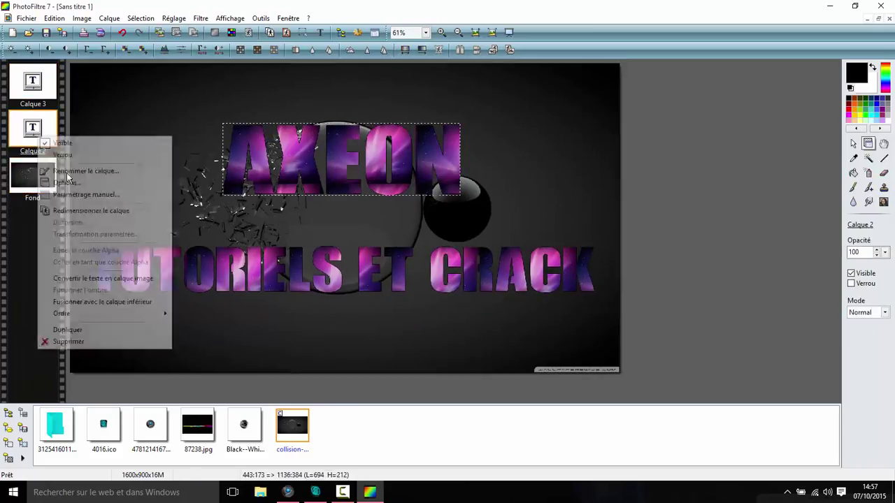
pyautogui.click(14, 296)
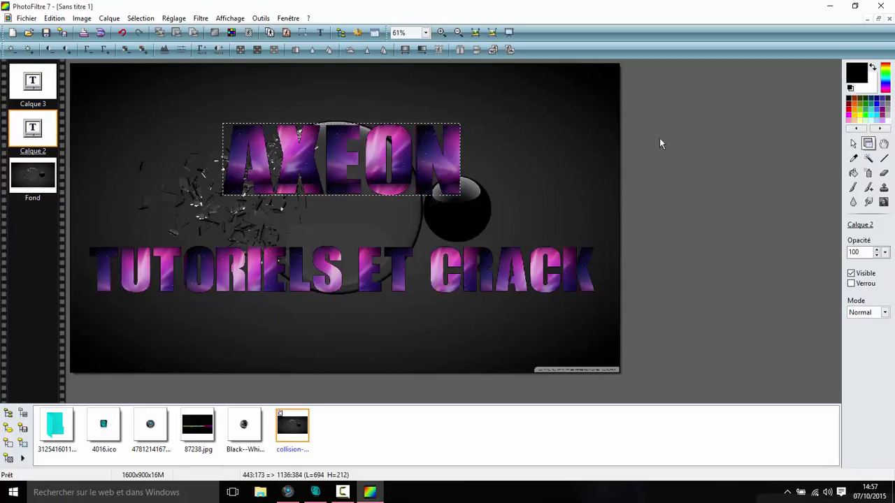
pyautogui.hotkey('ctrl', 'z')
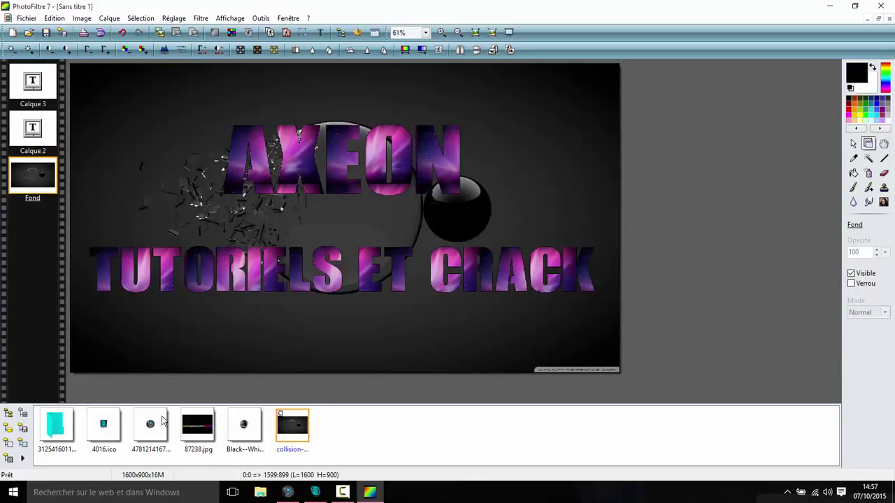
pyautogui.click(161, 422)
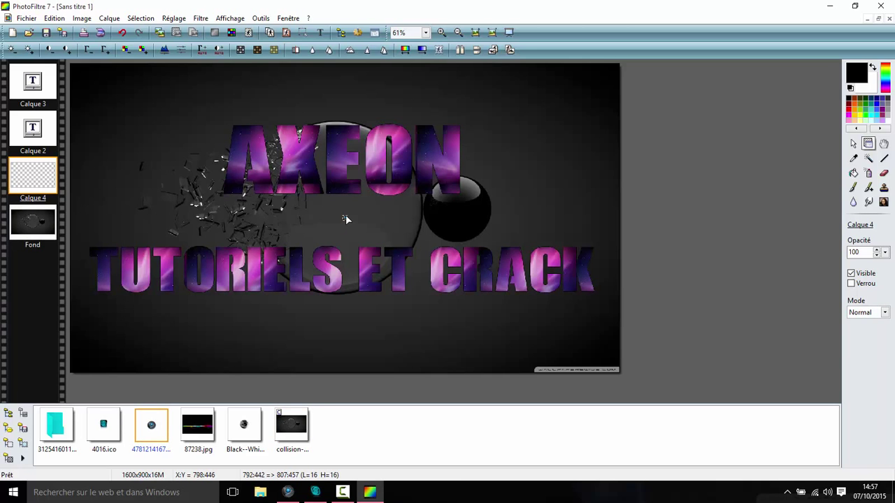
pyautogui.rightClick(25, 170)
pyautogui.click(84, 244)
pyautogui.moveTo(345, 217); pyautogui.dragTo(475, 155)
pyautogui.moveTo(403, 207); pyautogui.dragTo(178, 202)
pyautogui.rightClick(170, 183)
pyautogui.click(200, 216)
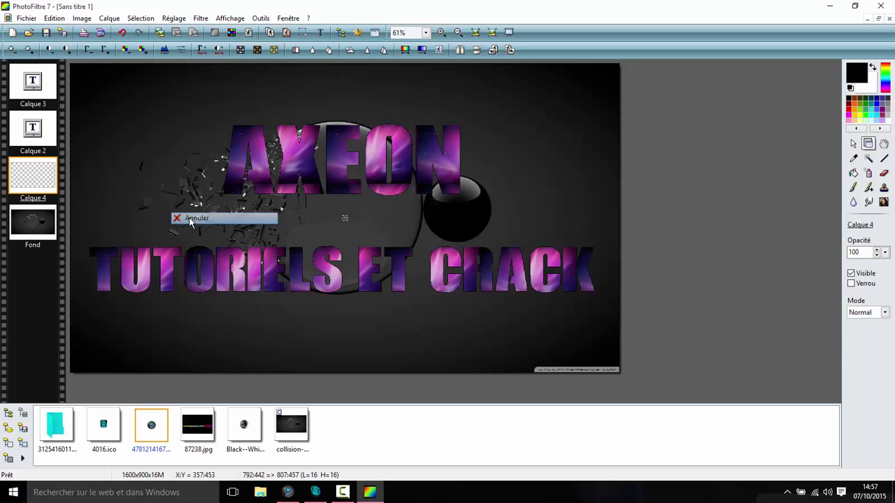
pyautogui.rightClick(31, 180)
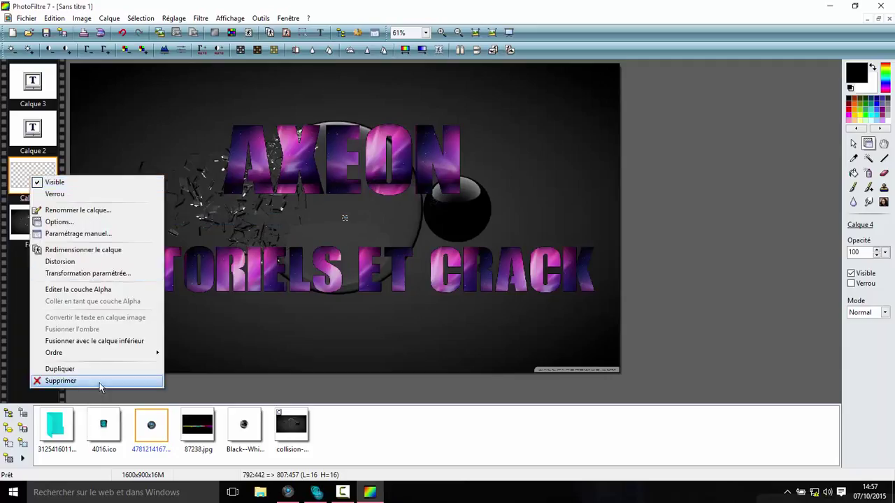
pyautogui.click(84, 384)
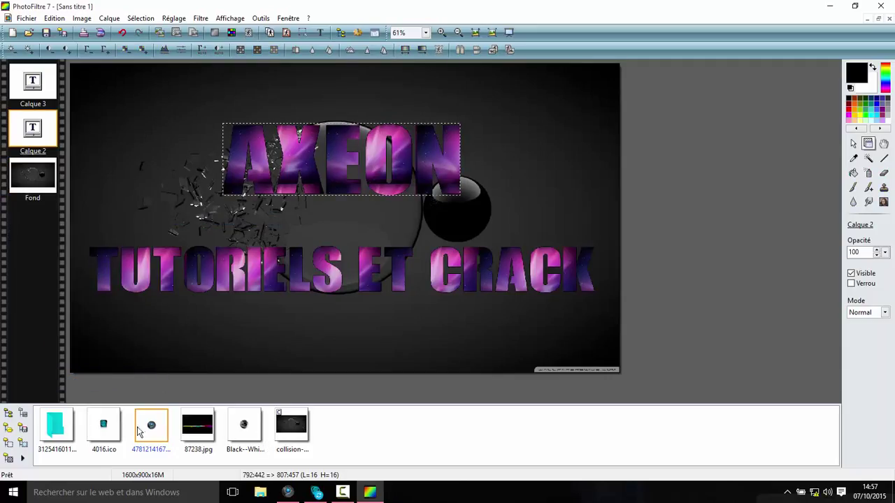
# - Load the desktop's Design > Image.png folder into the image explorer
pyautogui.click(9, 414)
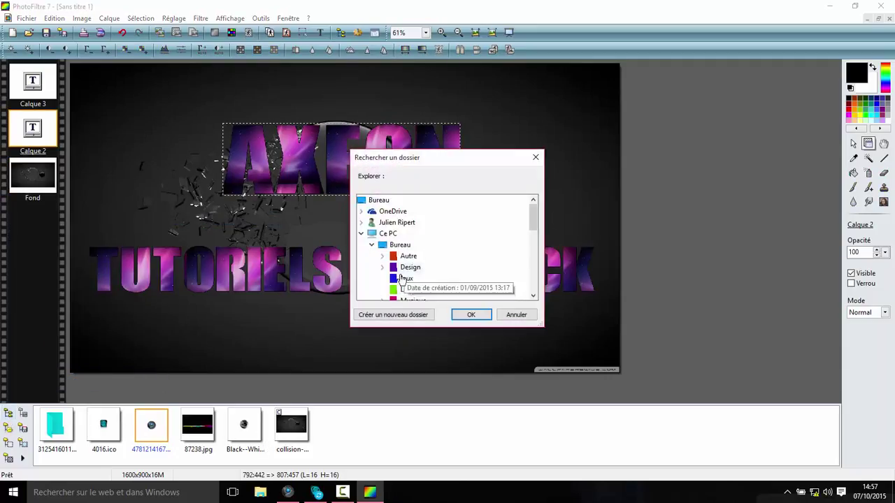
pyautogui.click(383, 268)
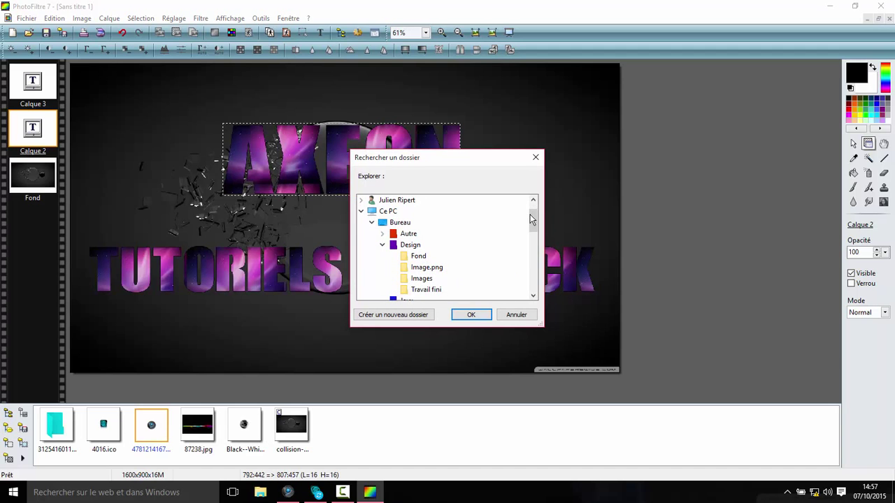
pyautogui.click(426, 267)
pyautogui.click(467, 315)
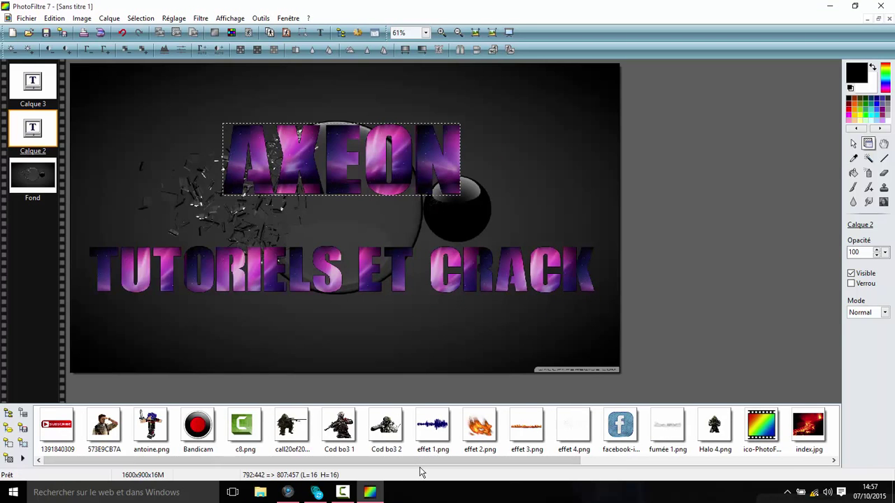
# - Add the red Subscribe image as a layer and set its width to 100 pixels with proportions kept
pyautogui.click(44, 422)
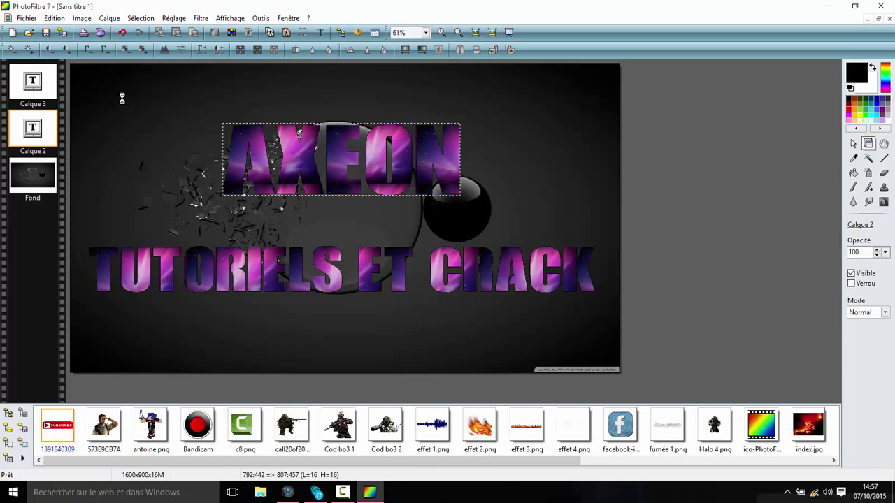
pyautogui.rightClick(244, 208)
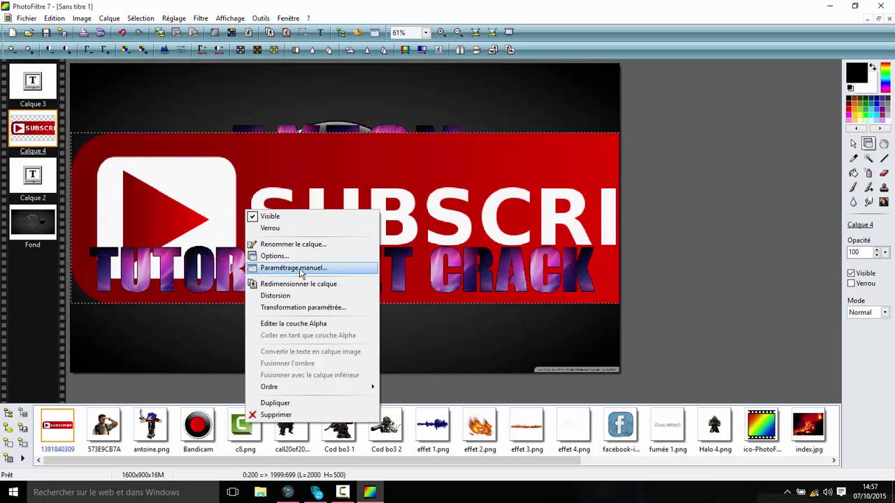
pyautogui.click(301, 266)
pyautogui.doubleClick(400, 200)
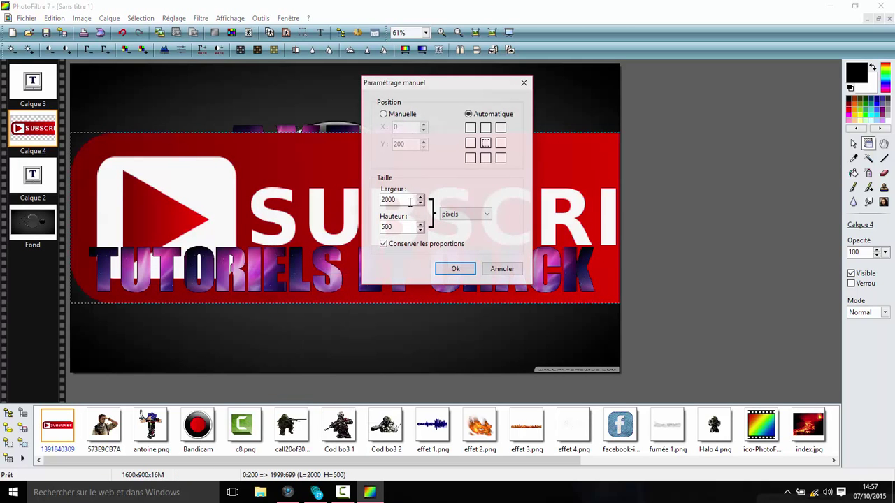
pyautogui.write('100')
pyautogui.click(454, 268)
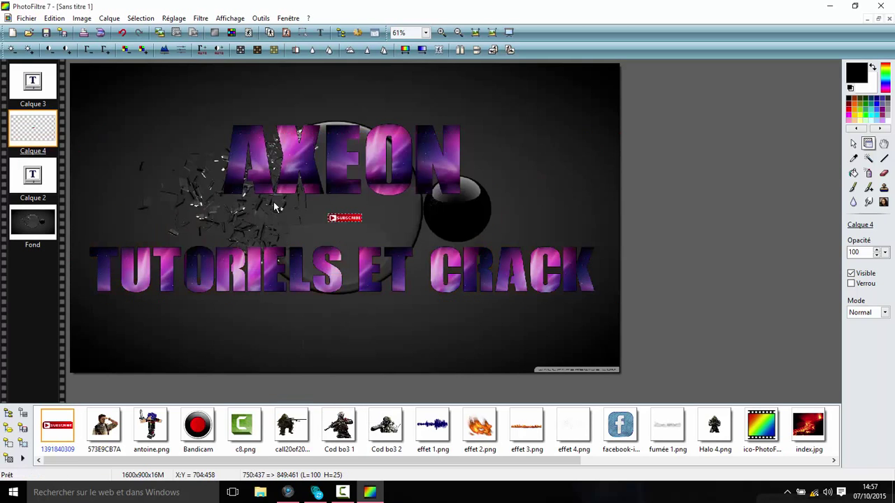
# - Place the Subscribe image in the canvas's upper-left corner and enlarge it to about 221 x 54 pixels
pyautogui.moveTo(357, 219); pyautogui.dragTo(114, 95)
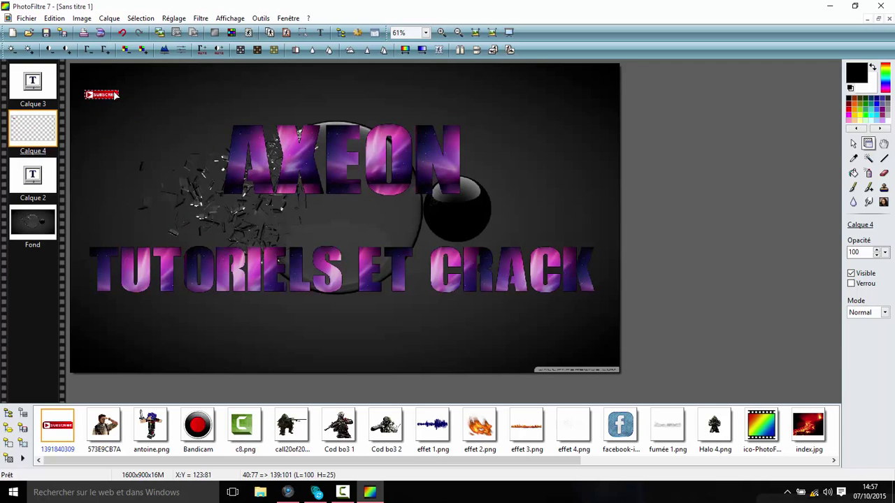
pyautogui.rightClick(114, 93)
pyautogui.click(152, 166)
pyautogui.moveTo(133, 90); pyautogui.dragTo(128, 81)
# - Recolour the Subscribe image purple with a hue variation using Méthode 2 / Teinte, and deselect it
pyautogui.click(405, 50)
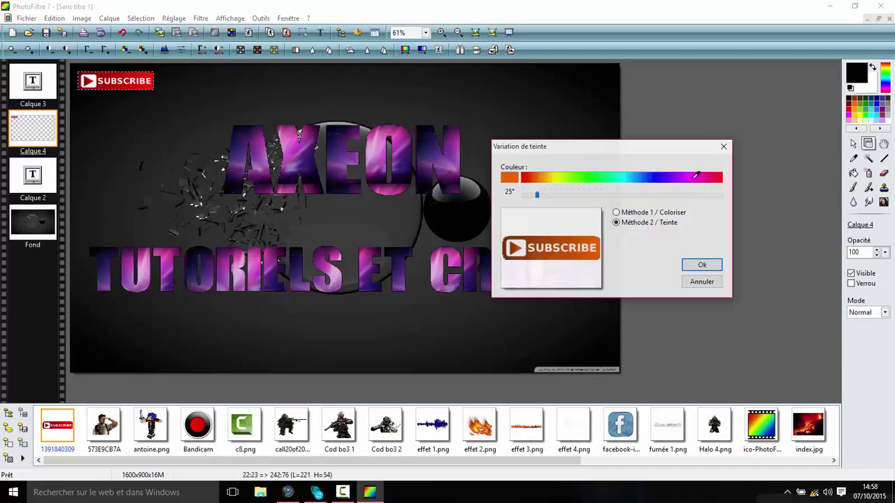
pyautogui.click(684, 175)
pyautogui.click(692, 264)
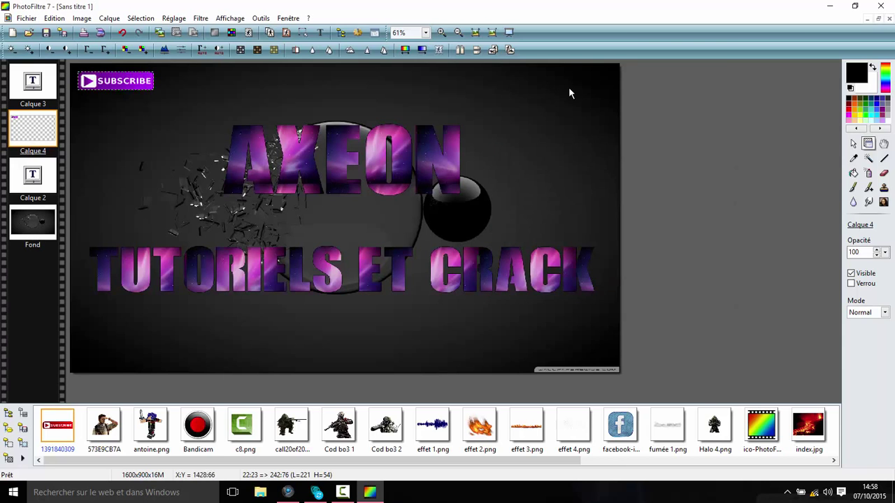
pyautogui.click(601, 91)
# - Add the Cod bo3 1 soldier image as a layer and try to resize it freehand
pyautogui.moveTo(365, 435); pyautogui.dragTo(484, 293)
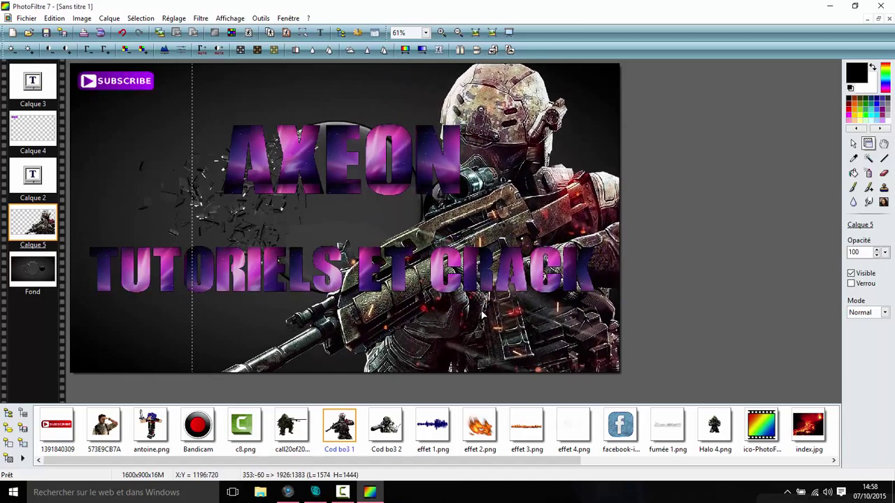
pyautogui.rightClick(481, 333)
pyautogui.click(521, 187)
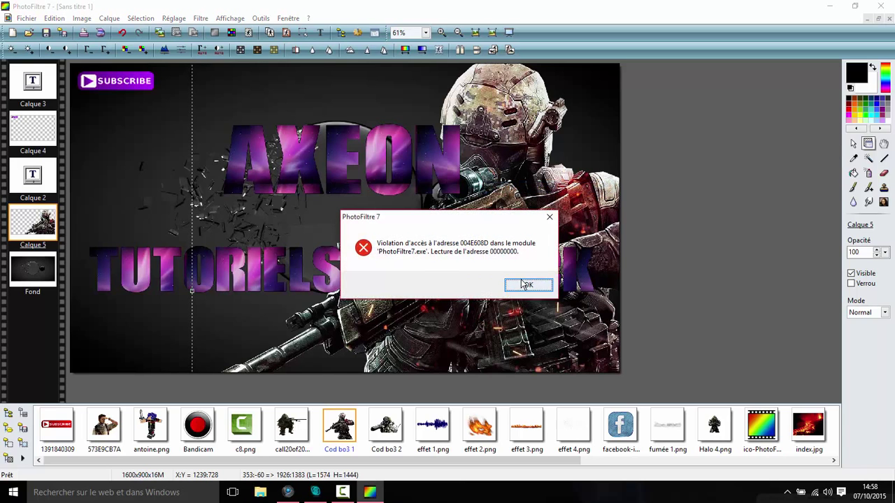
pyautogui.click(525, 284)
pyautogui.rightClick(498, 333)
pyautogui.click(498, 335)
pyautogui.rightClick(485, 336)
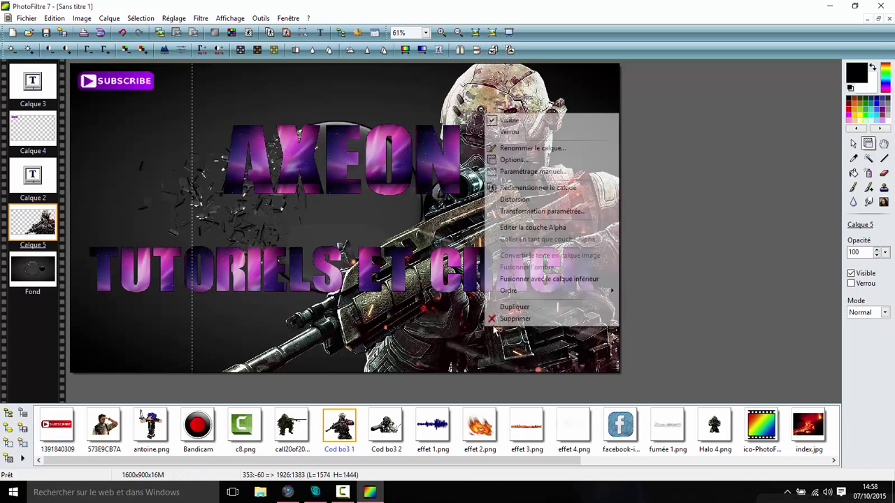
pyautogui.click(520, 189)
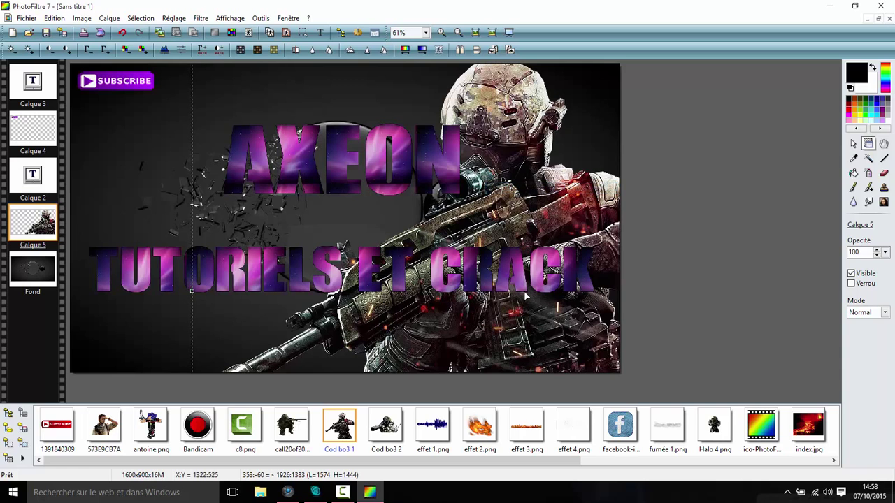
pyautogui.rightClick(499, 322)
pyautogui.click(524, 361)
# - Set the soldier layer's width to 1300 pixels with proportions kept and move it to the canvas's right edge
pyautogui.rightClick(500, 371)
pyautogui.click(533, 175)
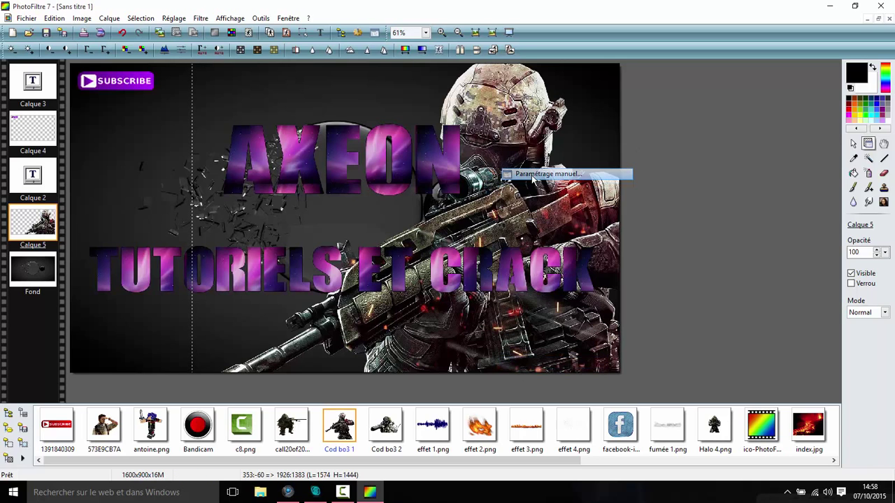
pyautogui.write('1')
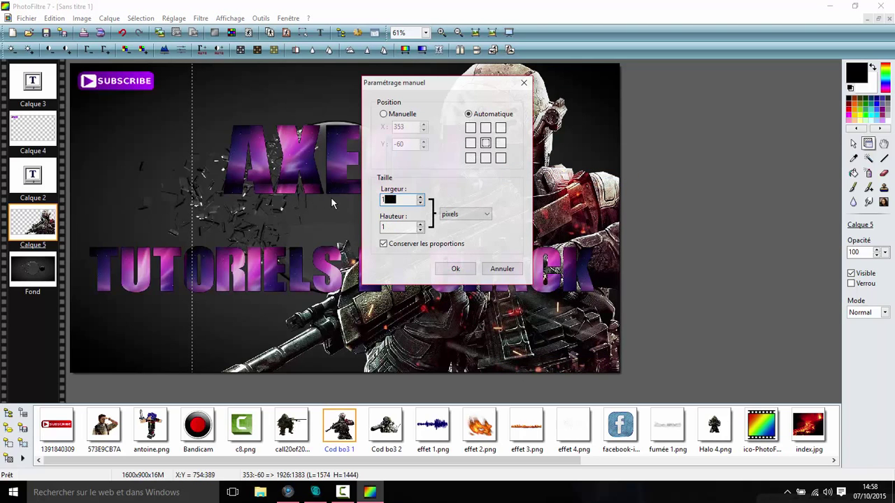
pyautogui.write('900')
pyautogui.click(455, 269)
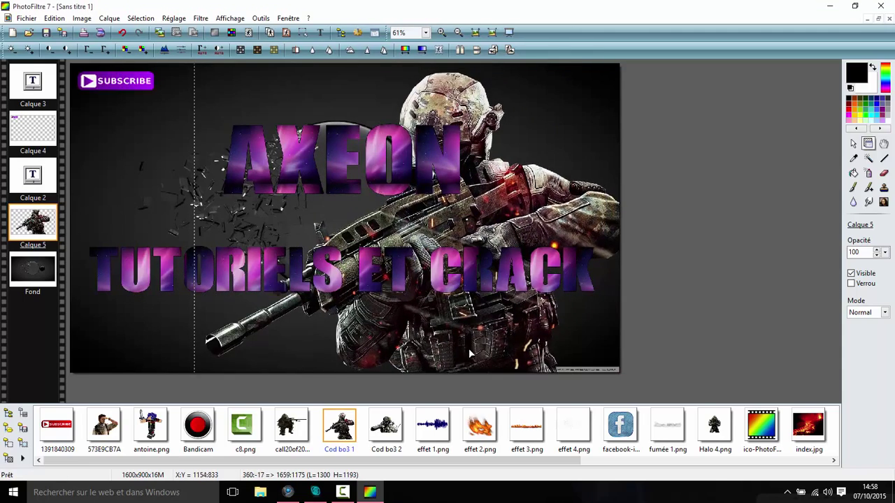
pyautogui.moveTo(469, 348); pyautogui.dragTo(629, 341)
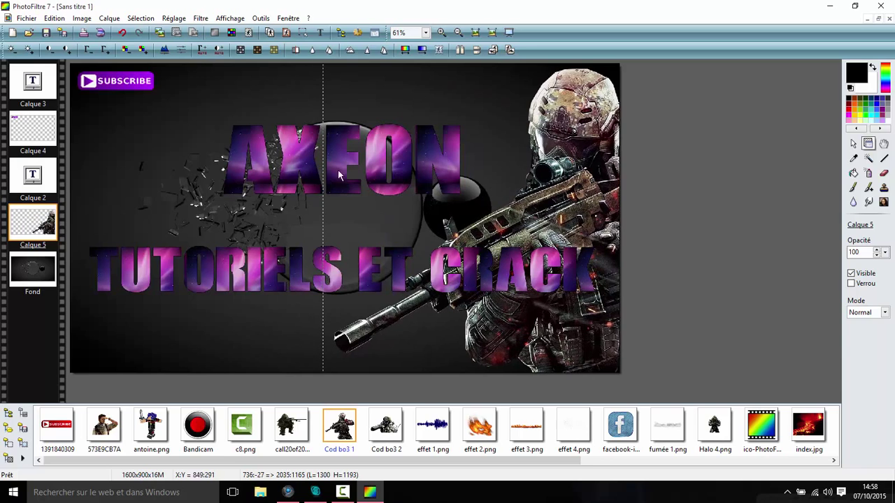
pyautogui.click(134, 200)
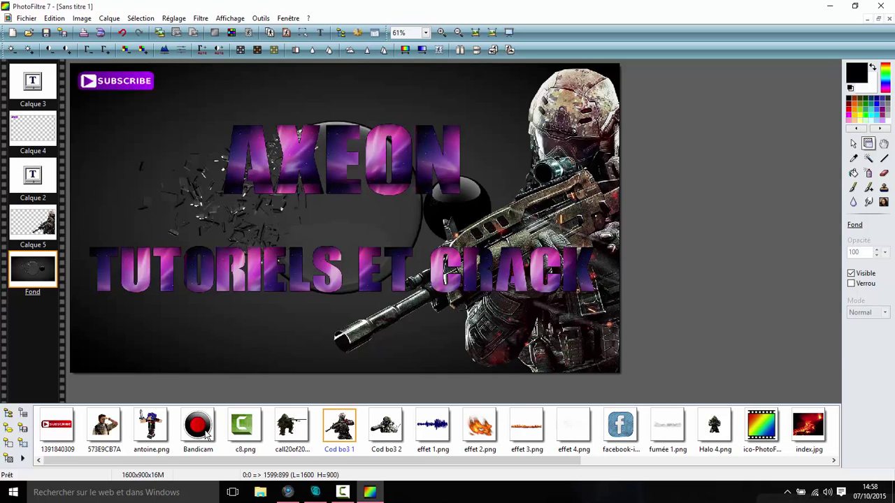
# - Add the Bandicam image as a layer between the two texts, resized to about 206 x 206 pixels
pyautogui.moveTo(197, 427); pyautogui.dragTo(140, 157)
pyautogui.rightClick(136, 158)
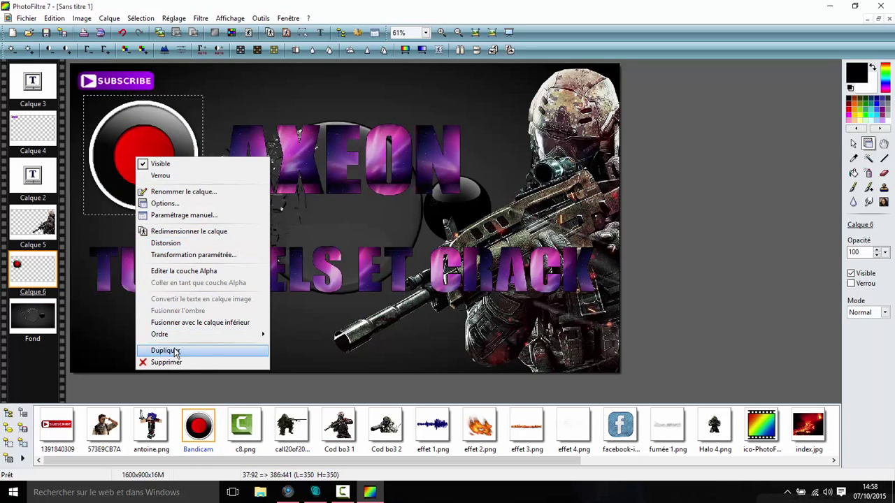
pyautogui.click(183, 231)
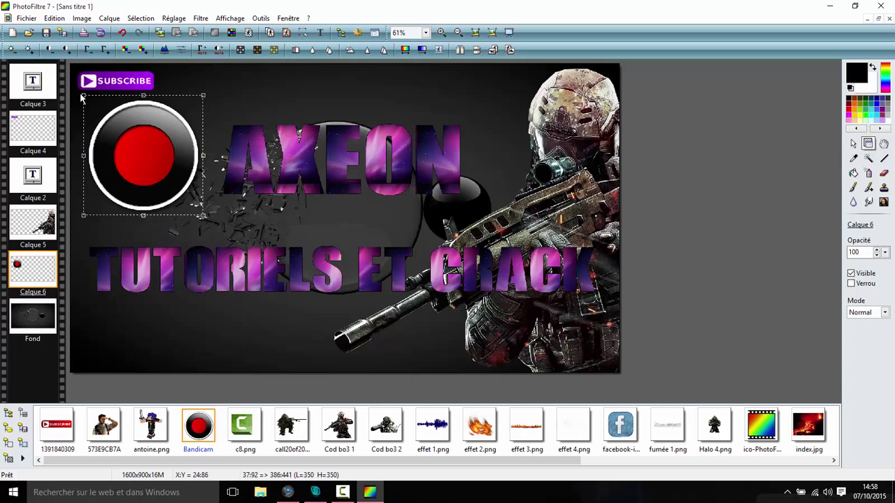
pyautogui.moveTo(84, 95); pyautogui.dragTo(133, 145)
pyautogui.moveTo(179, 189); pyautogui.dragTo(348, 218)
pyautogui.press('Return')
pyautogui.rightClick(348, 218)
pyautogui.click(377, 266)
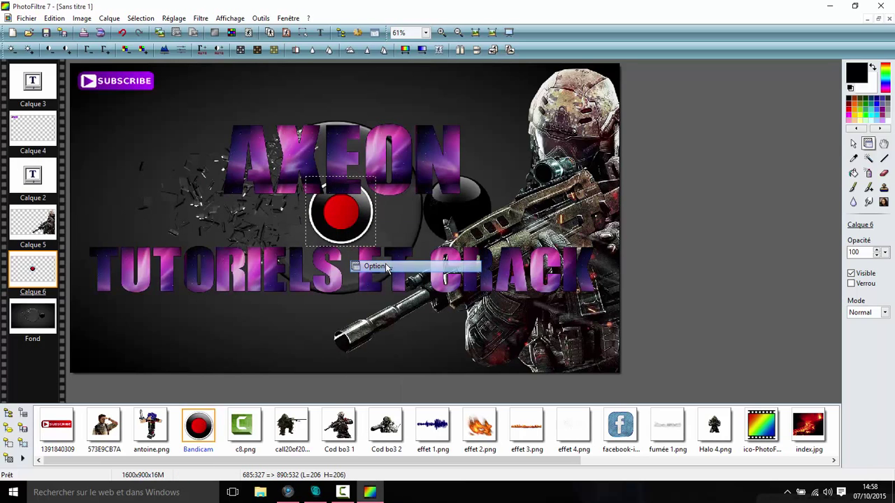
pyautogui.click(739, 115)
# - Centre the Bandicam layer on the canvas with automatic positioning, and deselect it
pyautogui.rightClick(329, 204)
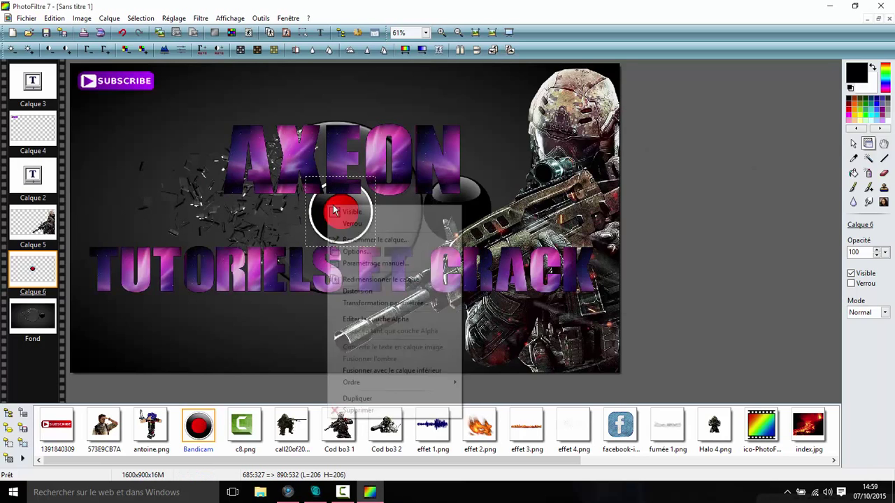
pyautogui.click(367, 263)
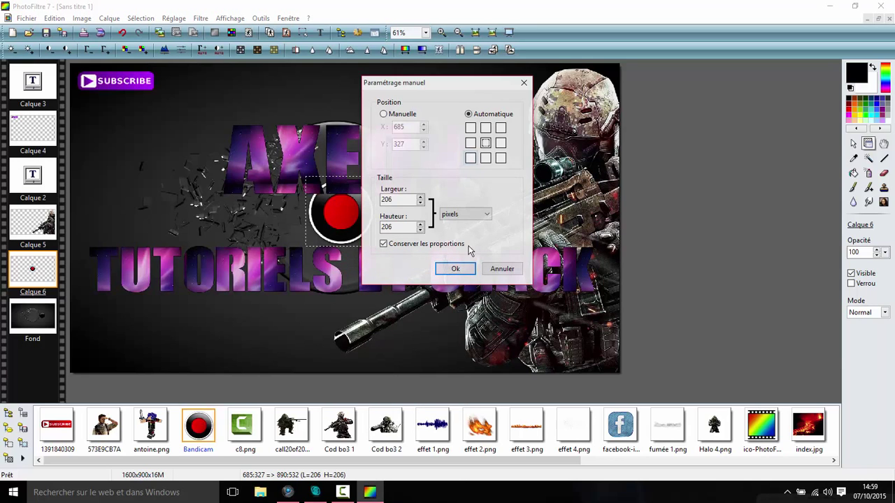
pyautogui.click(455, 269)
pyautogui.click(248, 339)
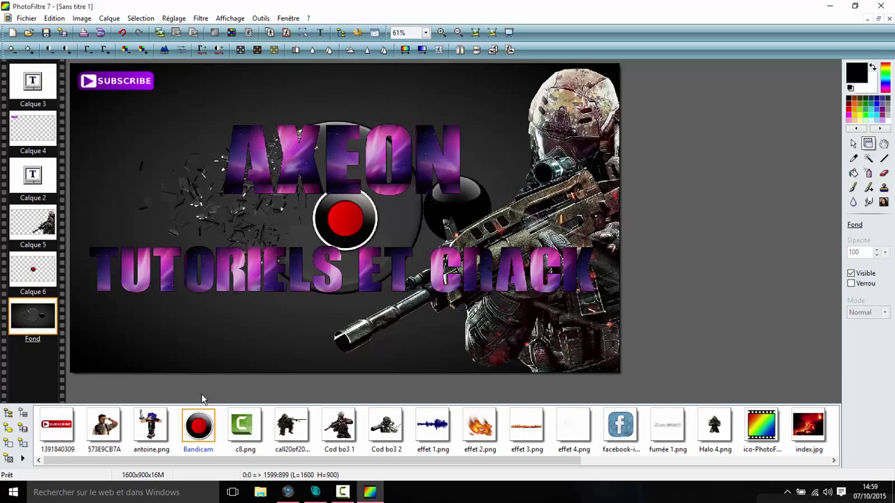
# - Delete the Subscribe layer and the Bandicam layer from the wallpaper
pyautogui.rightClick(109, 84)
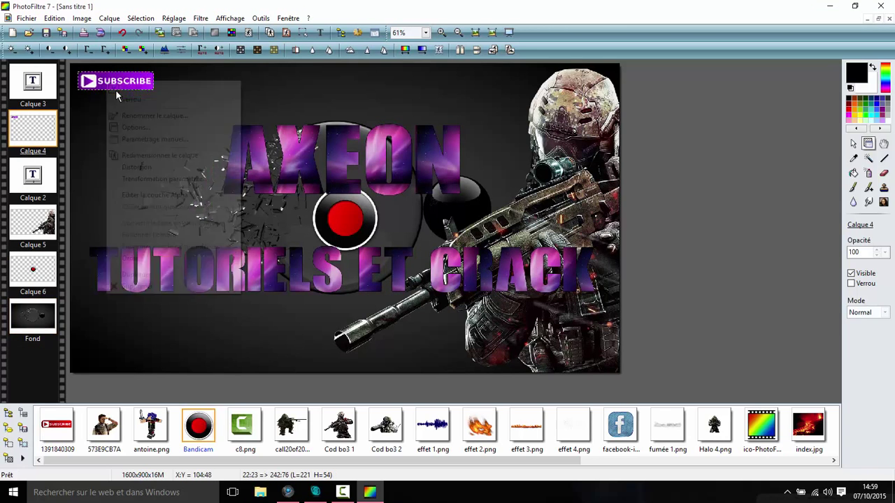
pyautogui.click(153, 287)
pyautogui.click(225, 333)
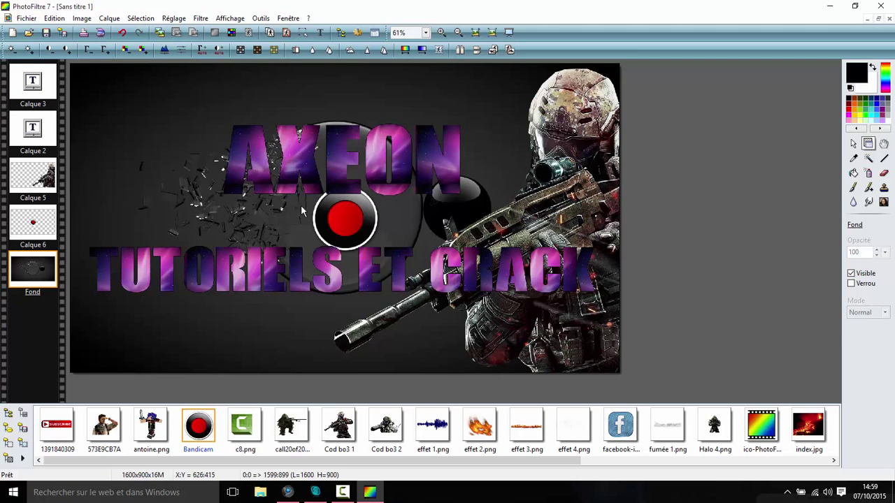
pyautogui.rightClick(326, 209)
pyautogui.click(358, 413)
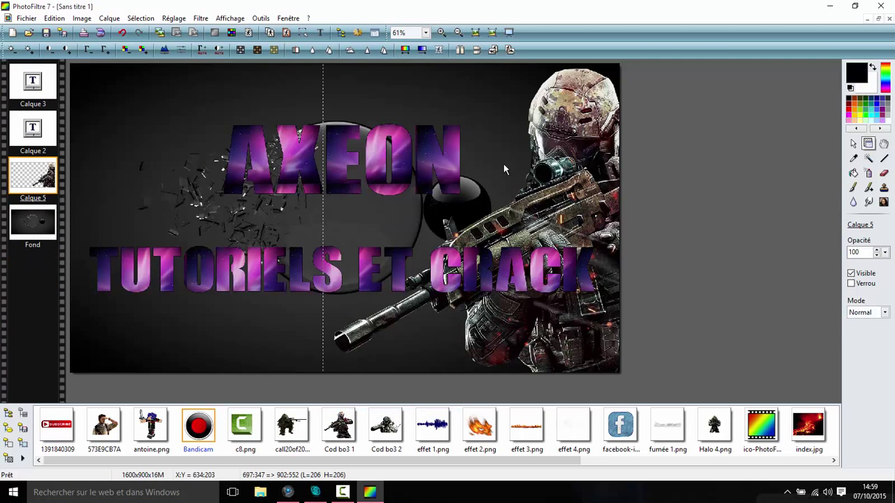
# - Move the soldier layer slightly to the left on the canvas and deselect it
pyautogui.click(204, 333)
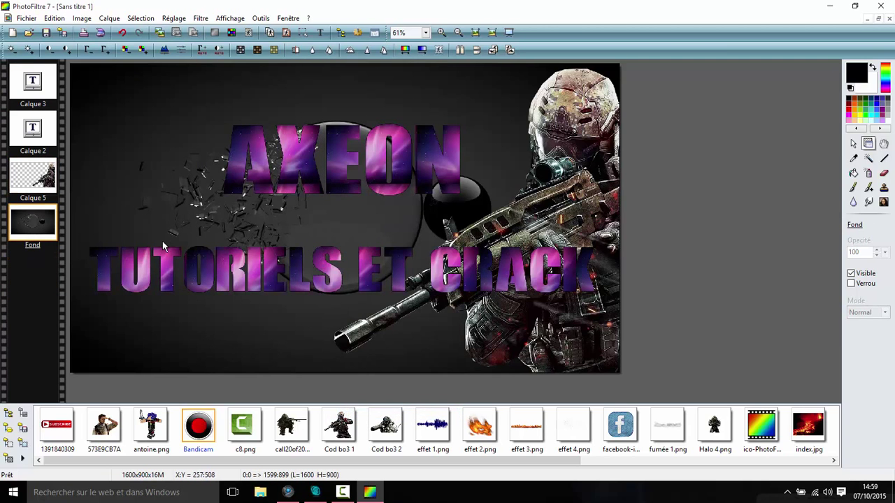
pyautogui.moveTo(514, 326); pyautogui.dragTo(487, 327)
pyautogui.click(203, 332)
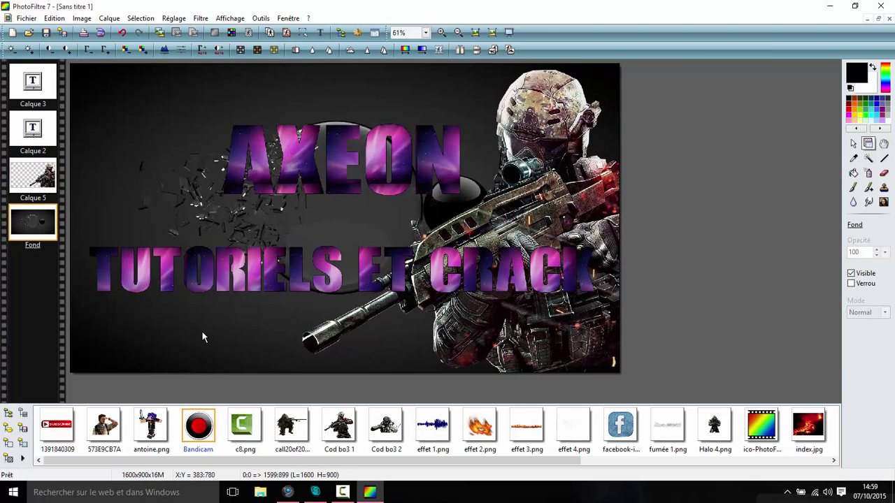
# - Save the wallpaper to the desktop as the JPEG file Sans titre 1.jpg, agreeing to continue without layers
pyautogui.click(26, 18)
pyautogui.click(53, 93)
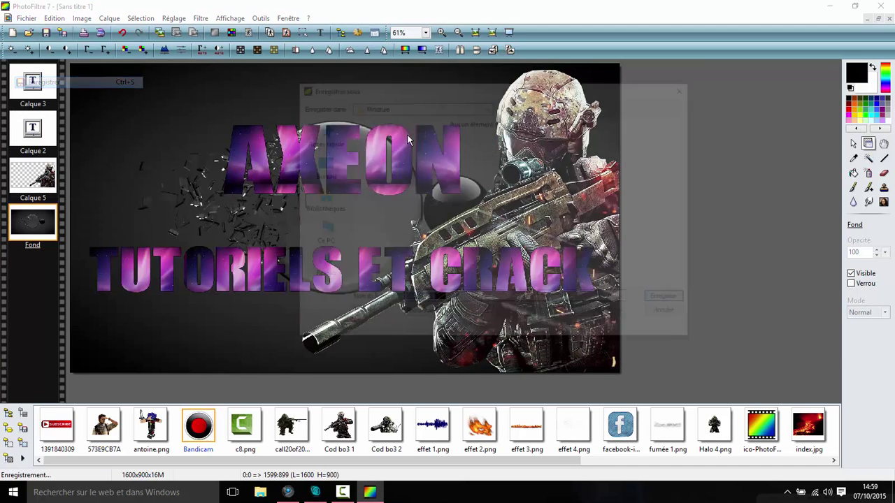
pyautogui.click(479, 315)
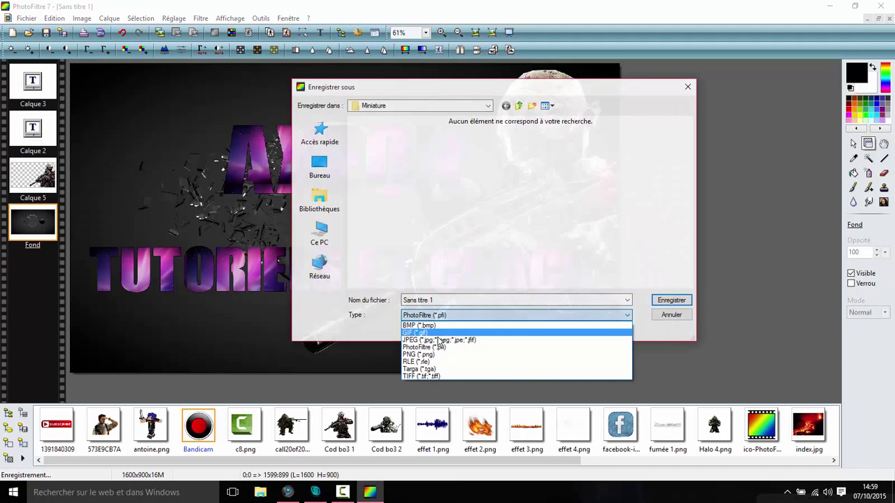
pyautogui.click(425, 340)
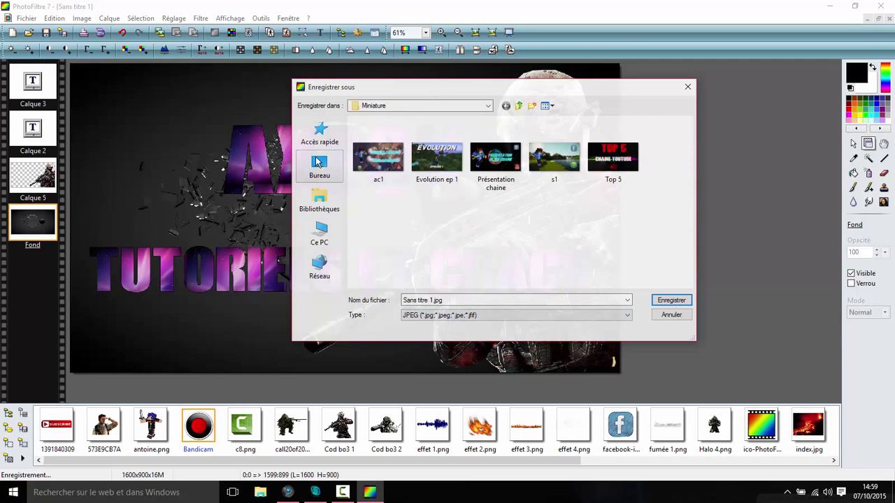
pyautogui.click(320, 165)
pyautogui.click(673, 302)
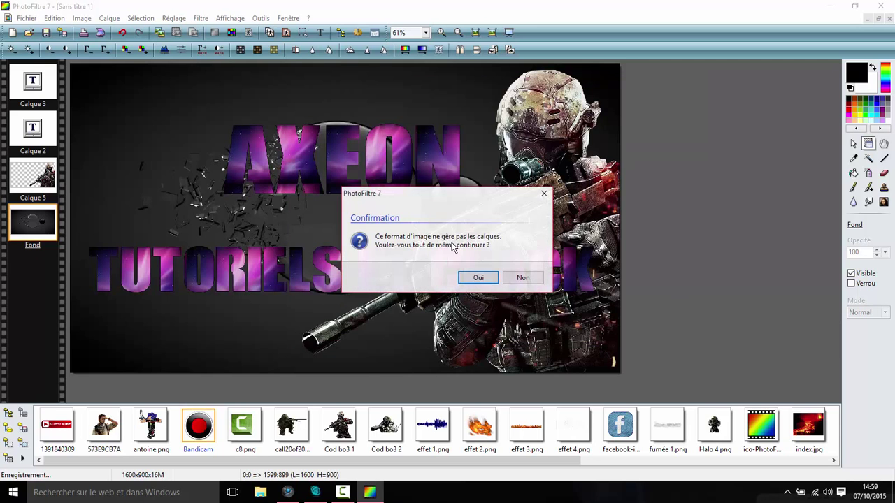
pyautogui.click(482, 278)
pyautogui.click(470, 313)
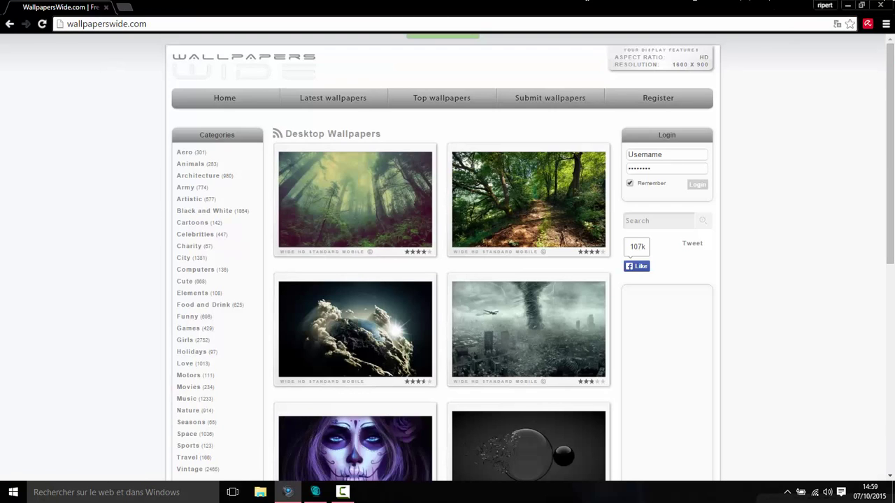
# - Close the browser, move the Sans titre 1 image to the middle of the desktop and set it as the desktop background
pyautogui.click(880, 5)
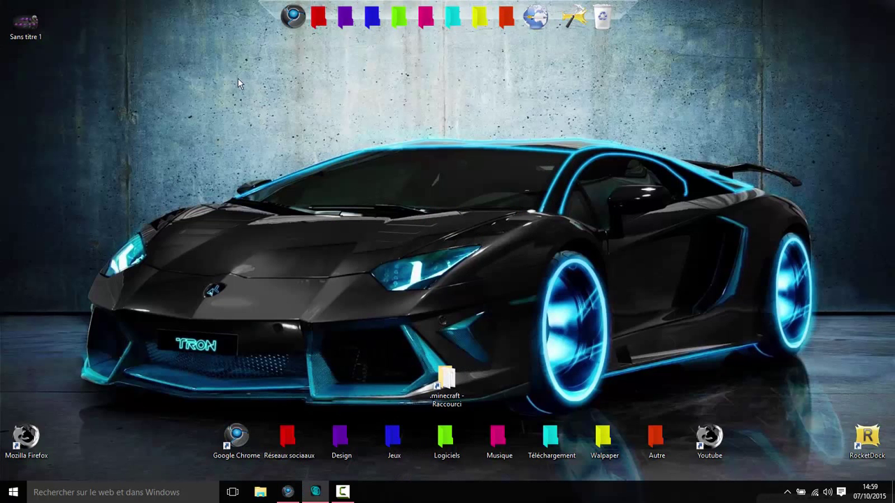
pyautogui.moveTo(26, 20); pyautogui.dragTo(482, 208)
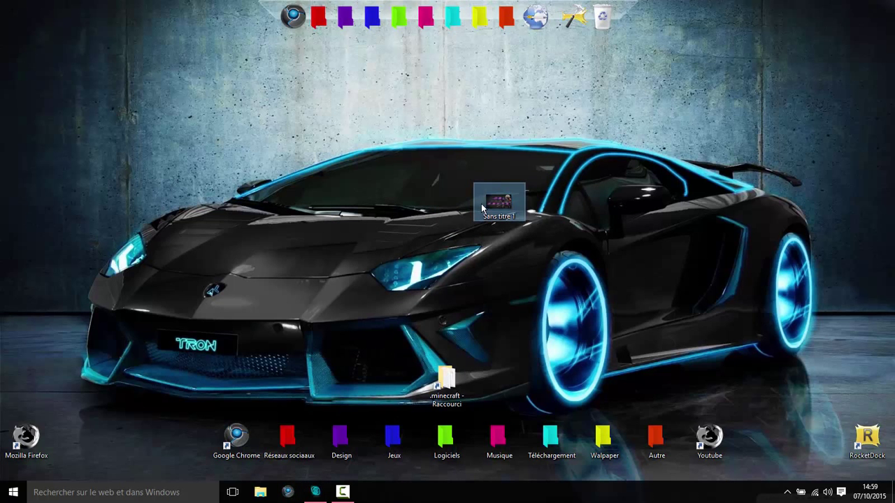
pyautogui.rightClick(499, 202)
pyautogui.click(531, 193)
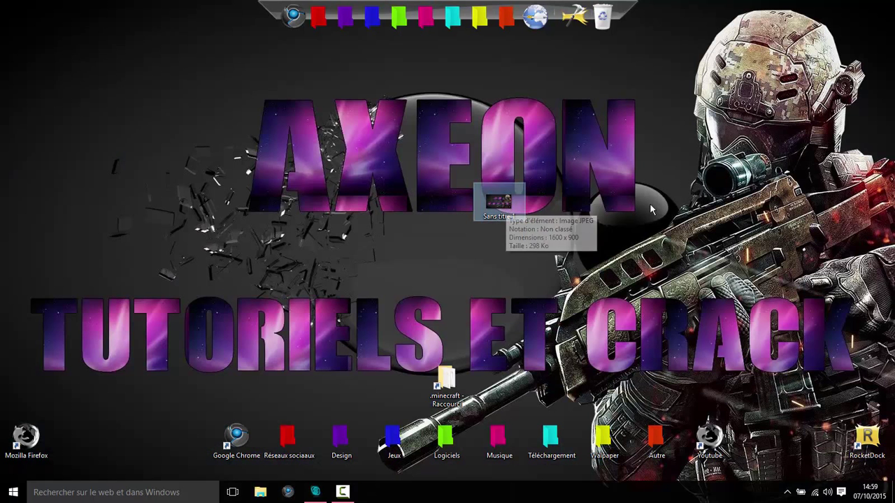
# - Move the Sans titre 1 image to the desktop's upper-left area and delete the file
pyautogui.moveTo(507, 207); pyautogui.dragTo(87, 84)
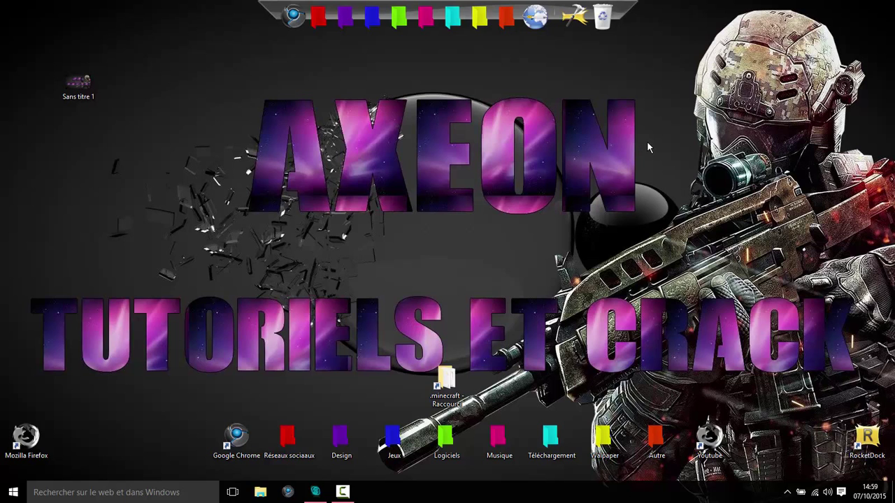
pyautogui.rightClick(69, 78)
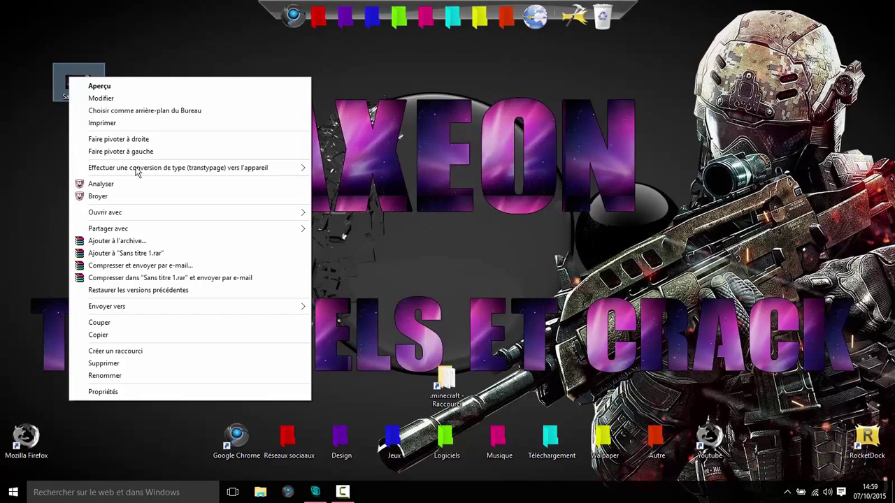
pyautogui.click(105, 363)
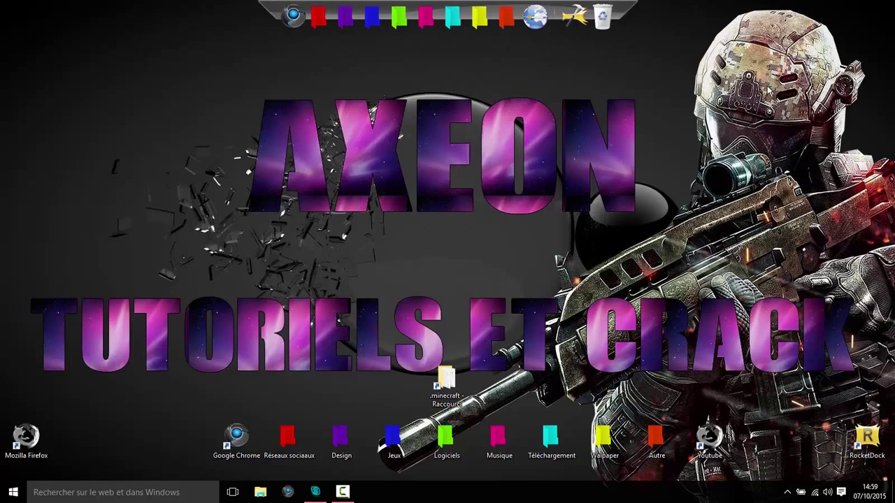
pyautogui.click(344, 492)
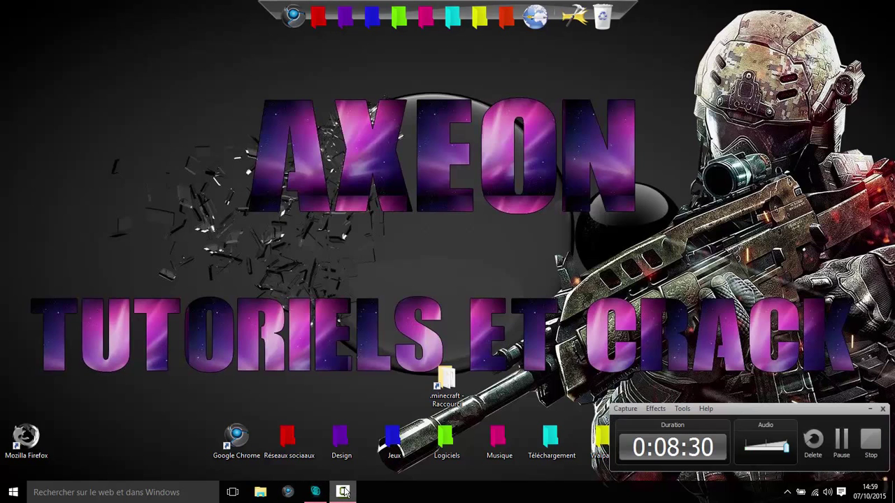
pyautogui.click(344, 492)
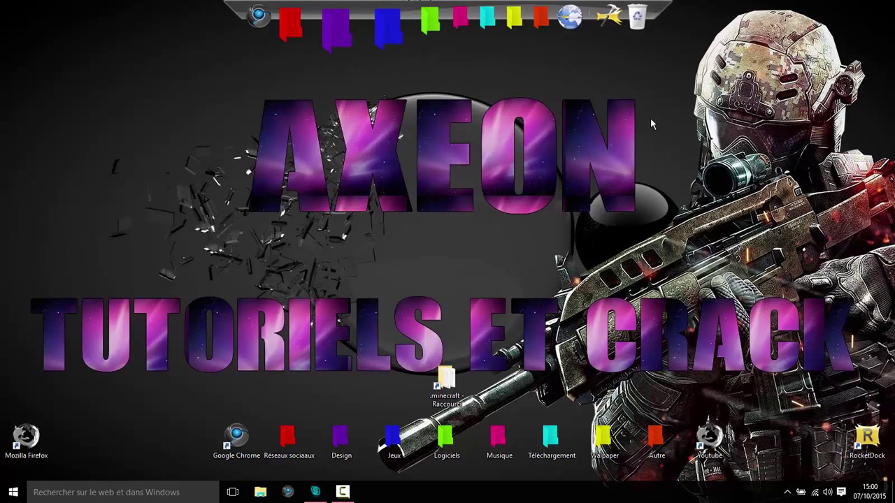